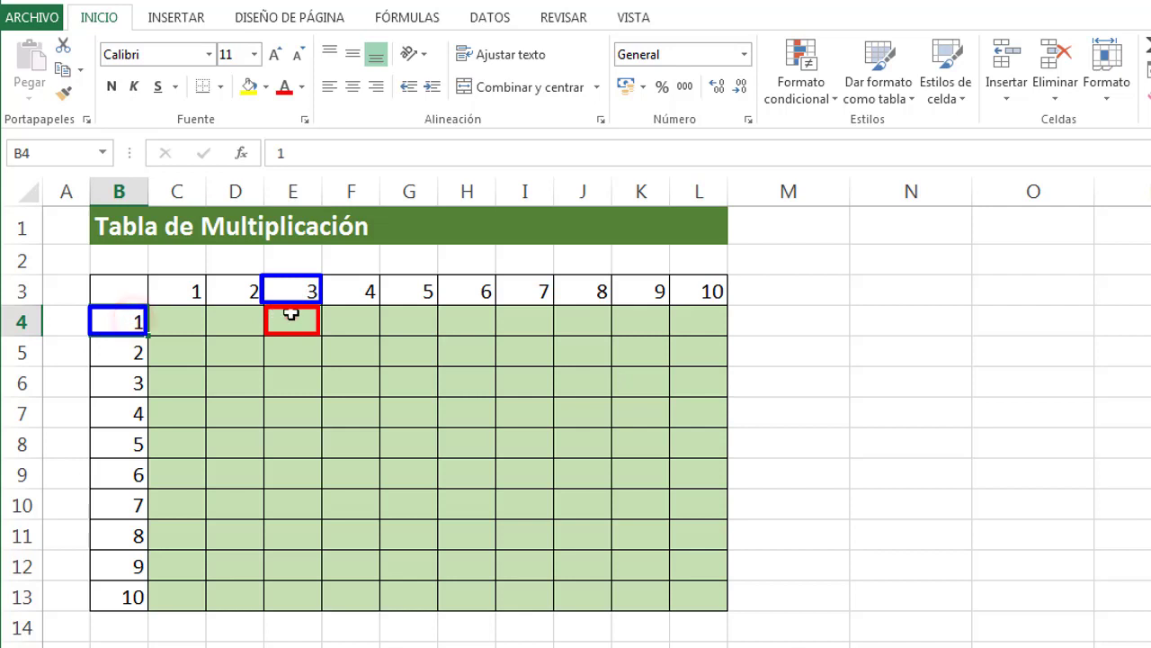
Examine which row and column headers pair up for cell E4 and for cells C4 through C8 of the table.
click(288, 317)
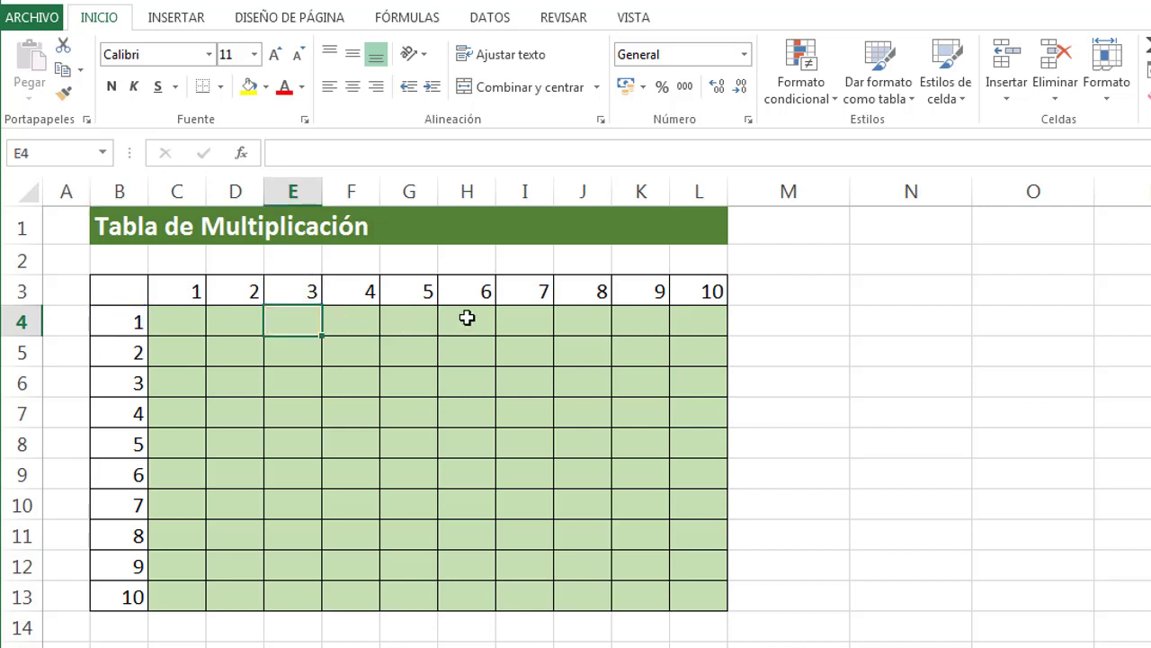
click(182, 320)
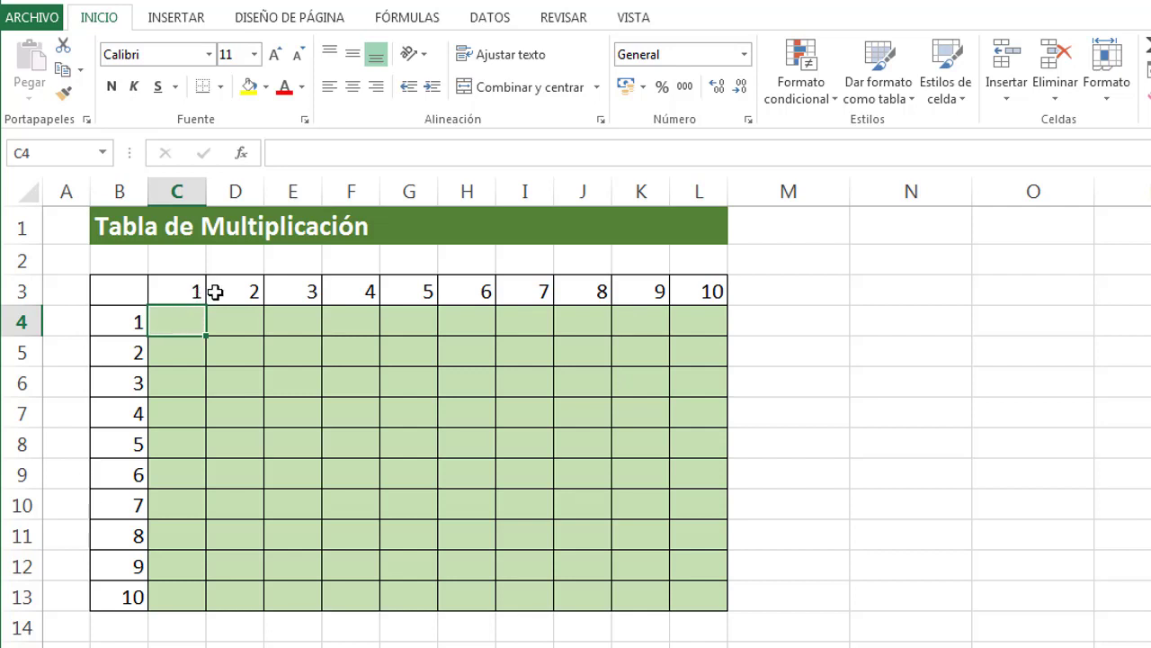
click(190, 289)
click(129, 321)
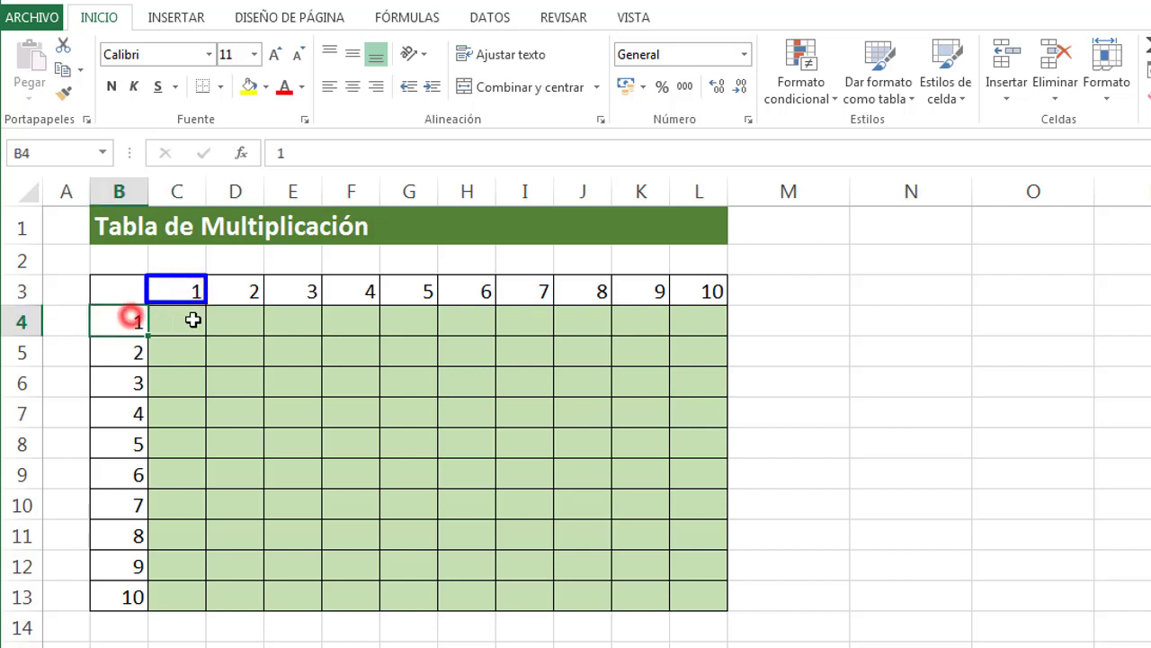
click(193, 320)
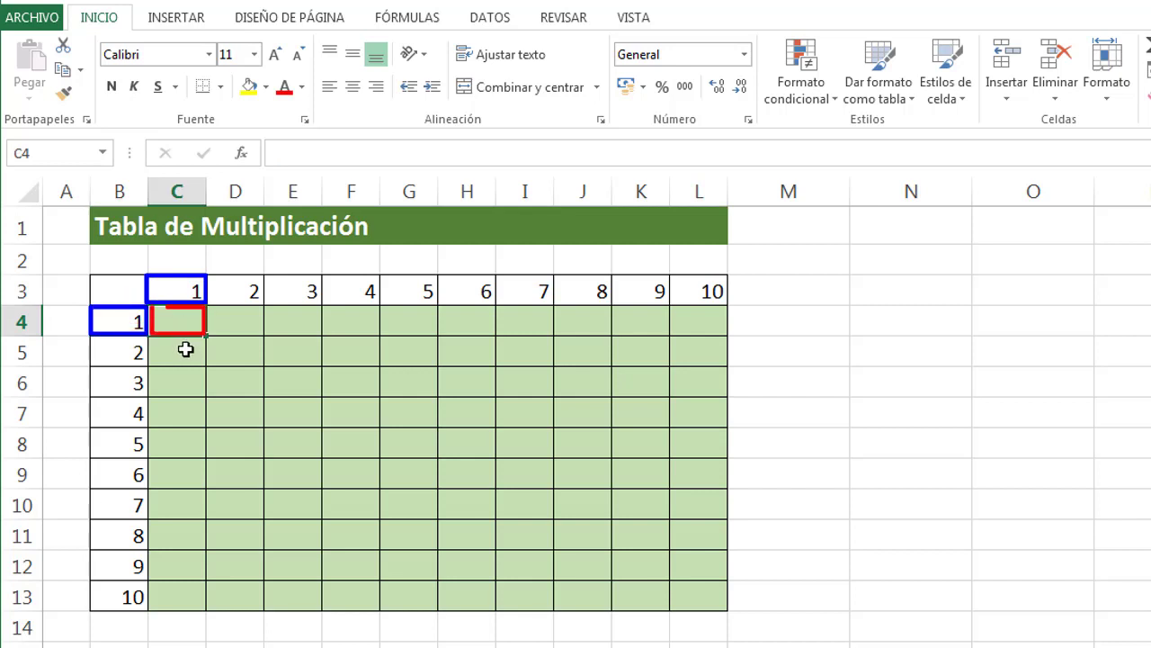
click(183, 354)
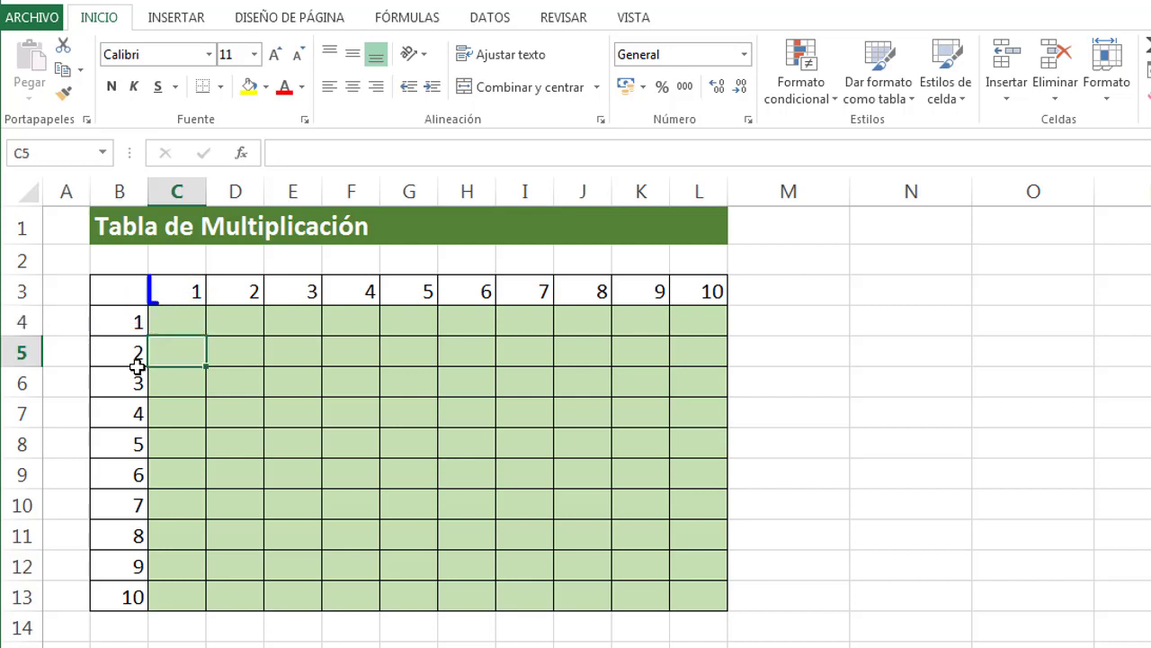
click(189, 384)
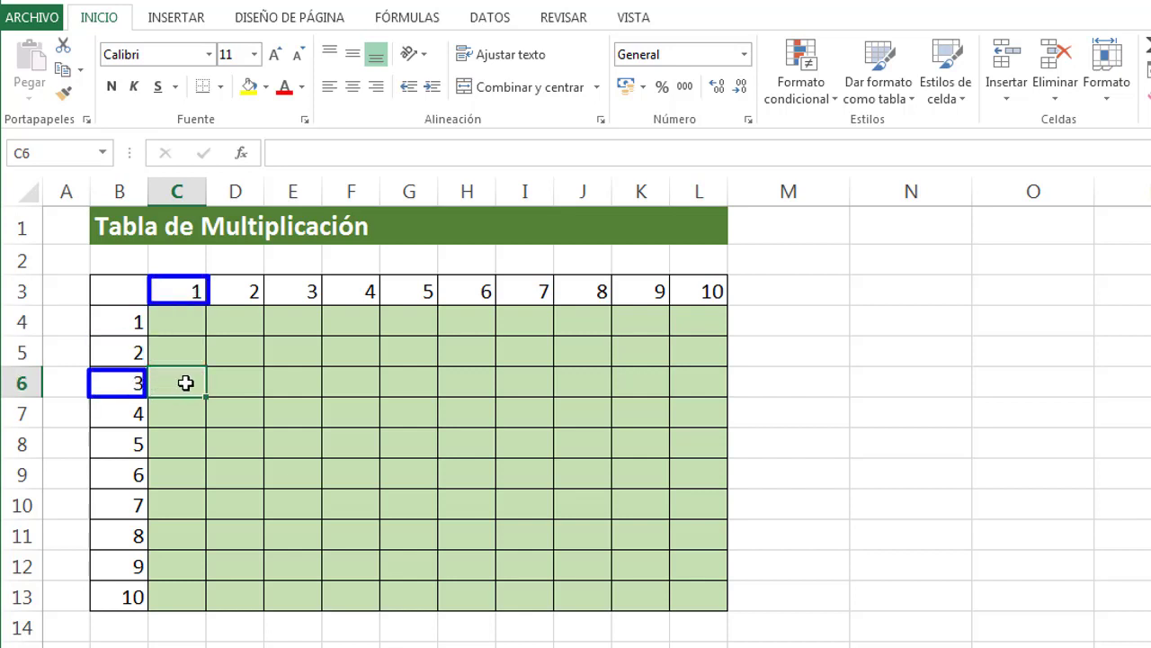
click(181, 415)
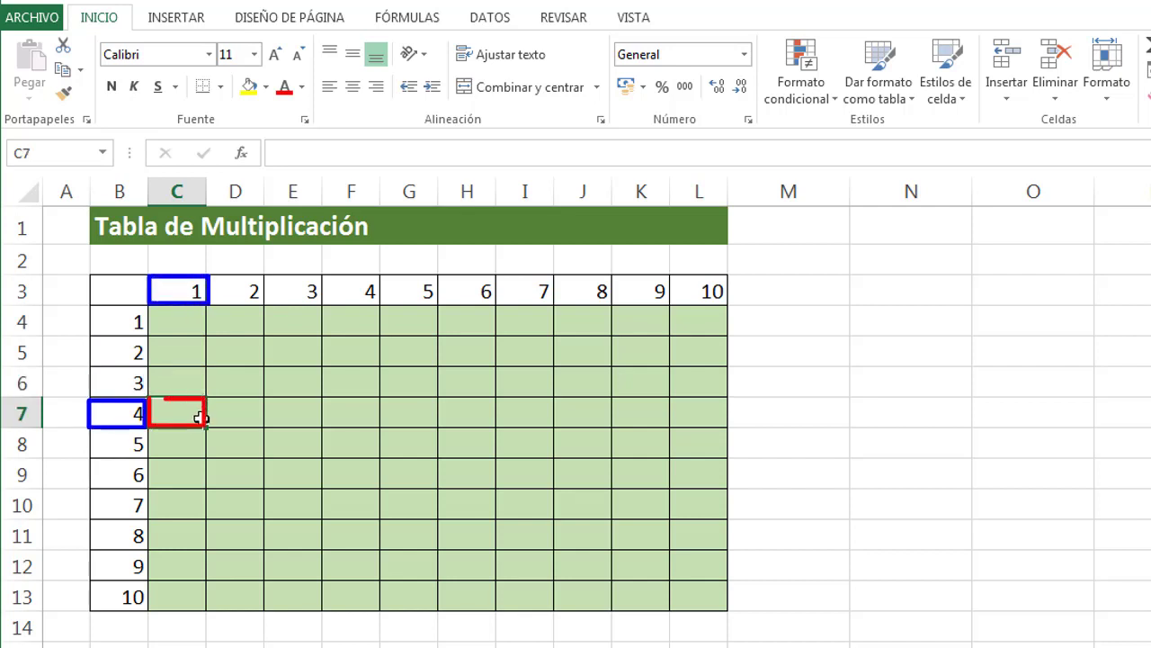
click(188, 443)
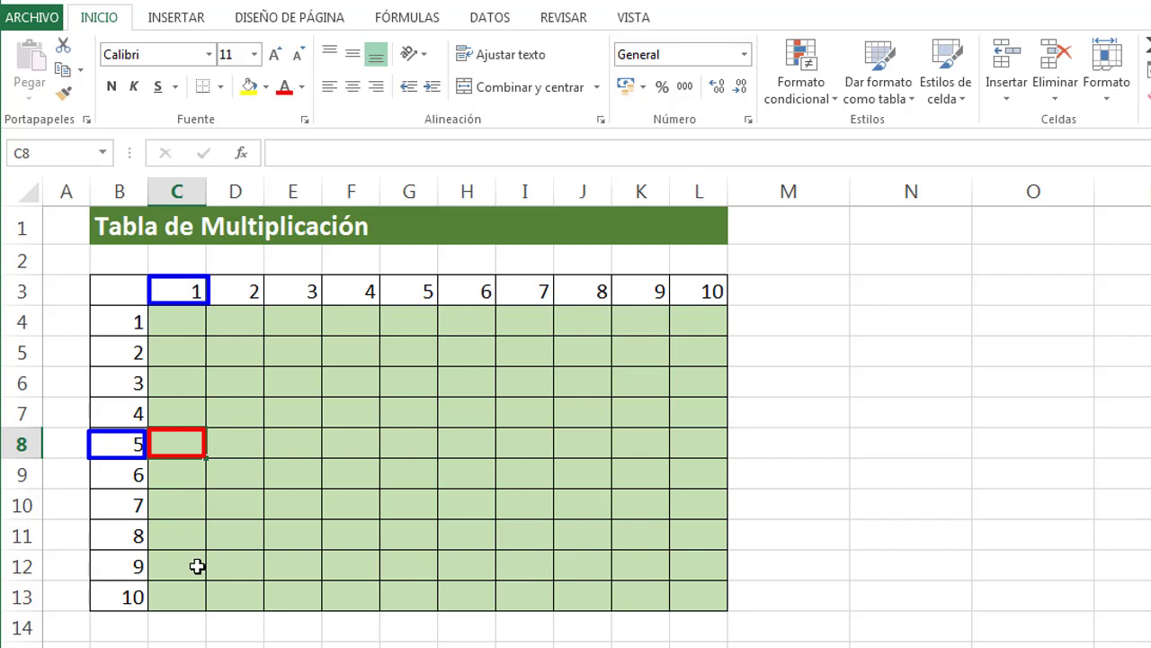
Enter the formula =B4*C3 in cell C4 to multiply the row header by the column header.
click(193, 322)
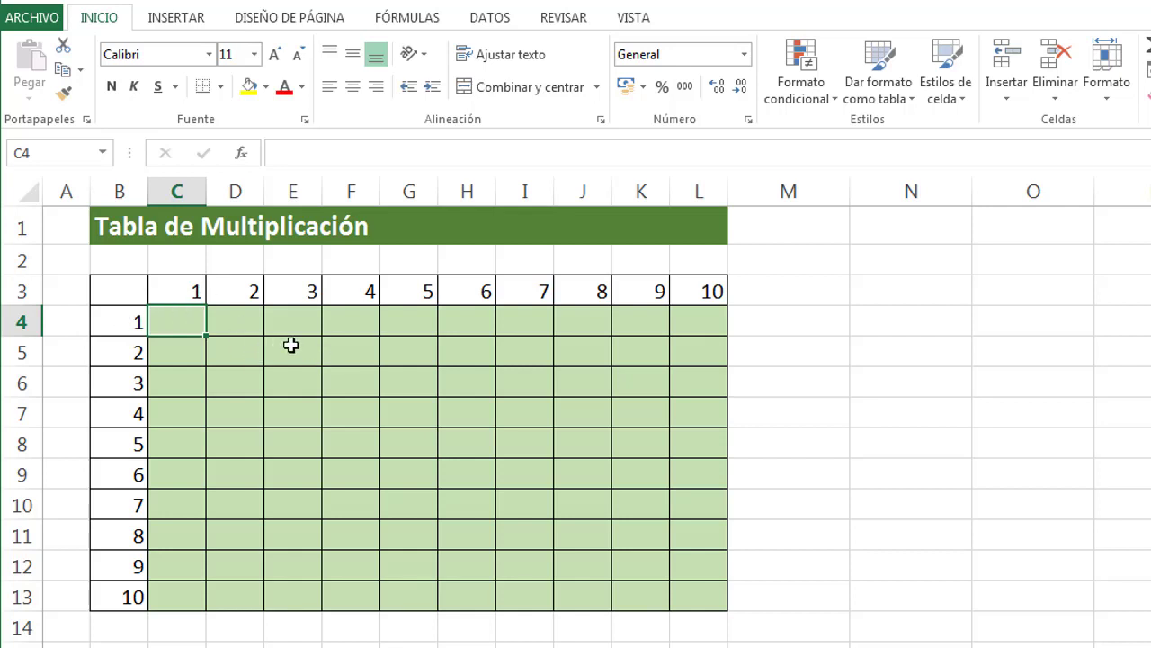
text(=)
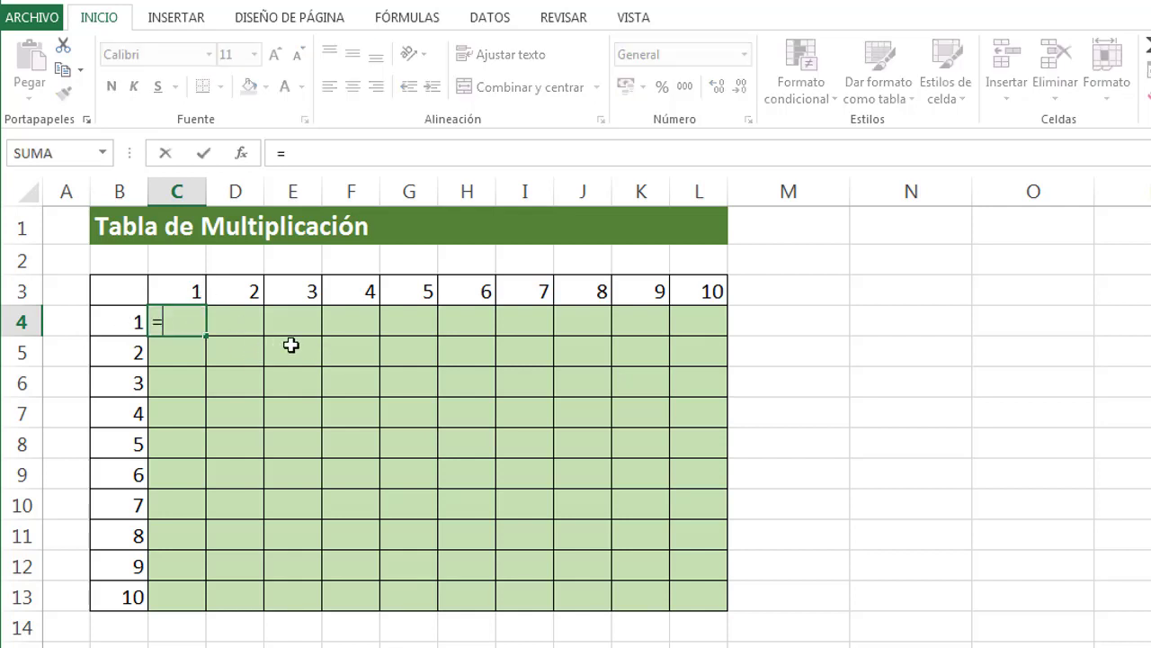
click(130, 322)
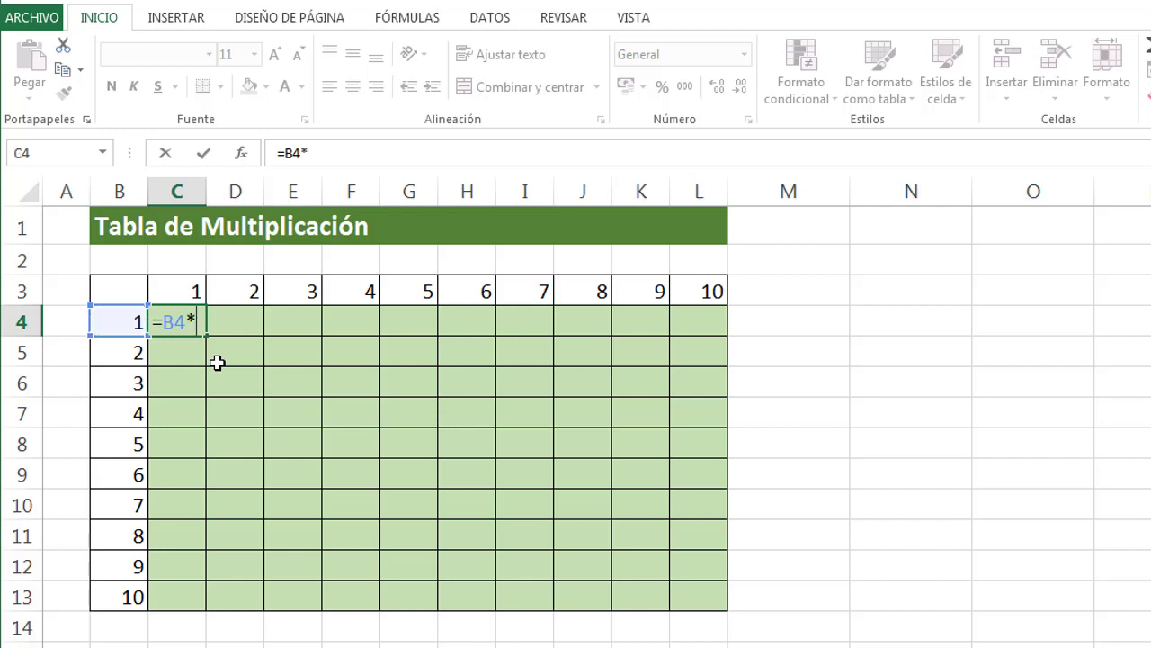
click(183, 290)
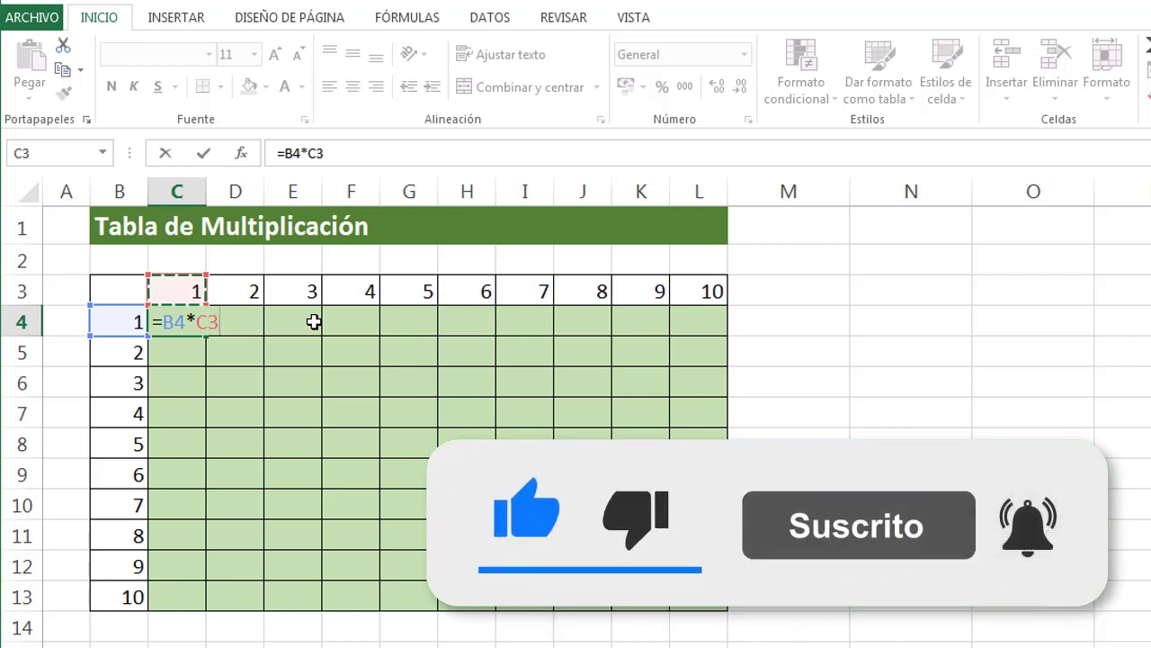
key(Return)
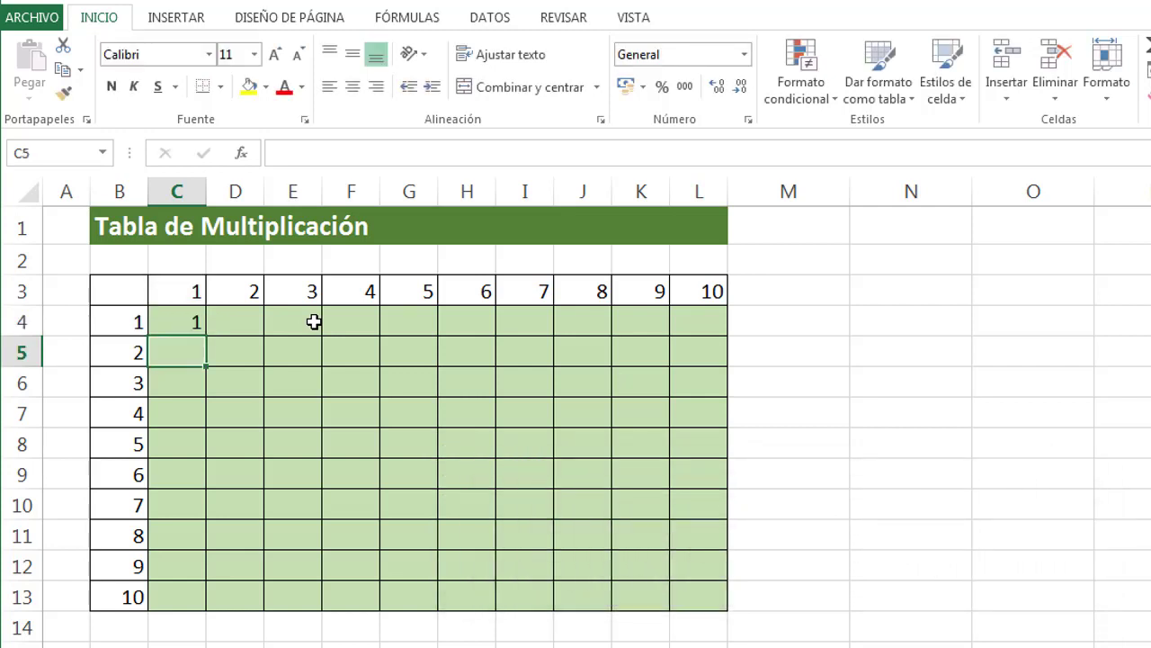
Fill the relative-reference formula from C4 down through C13.
click(186, 321)
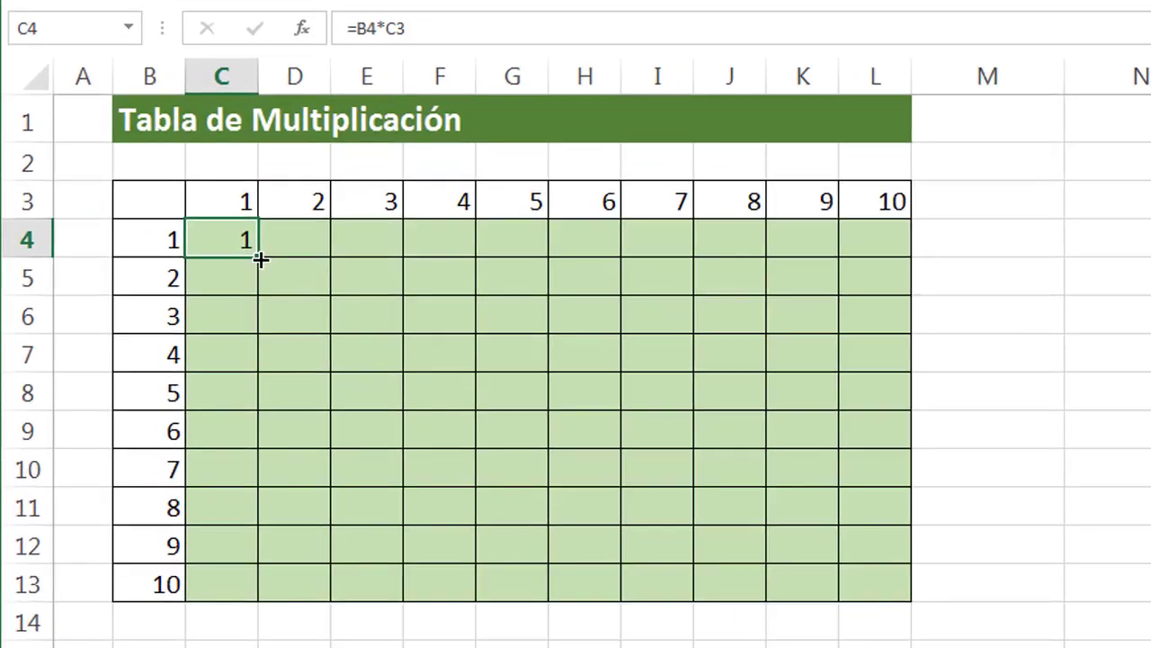
click(260, 259)
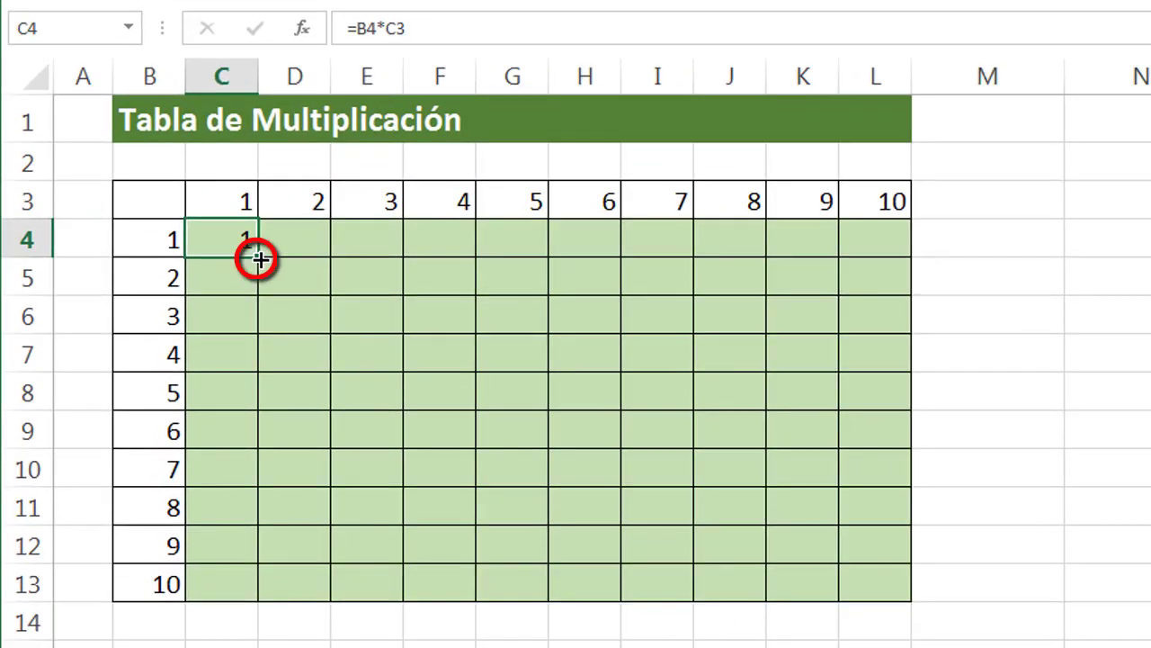
drag(260, 259, 223, 588)
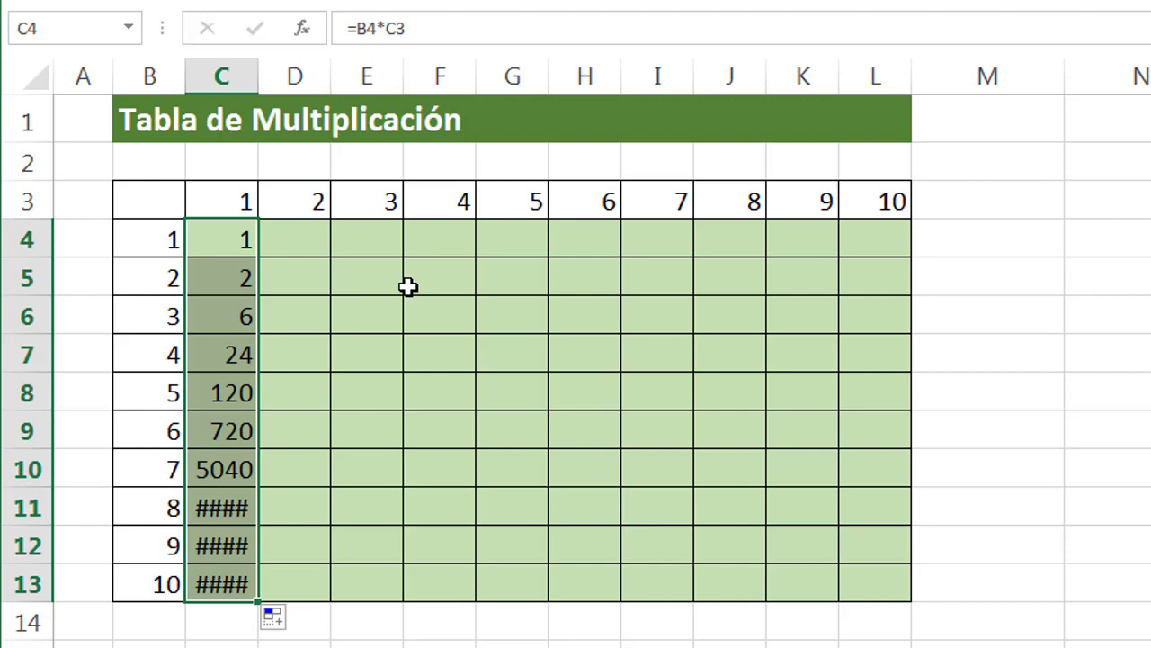
Inspect the formulas in C4, C5 and C6 to compare which cells each one references.
click(237, 242)
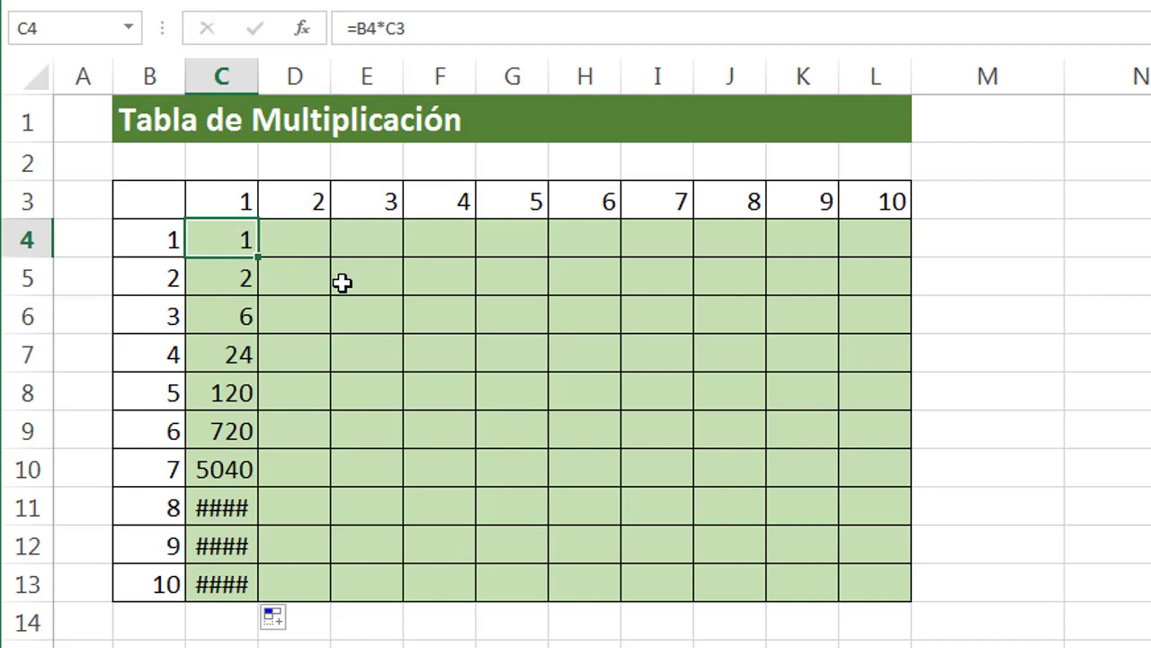
key(F2)
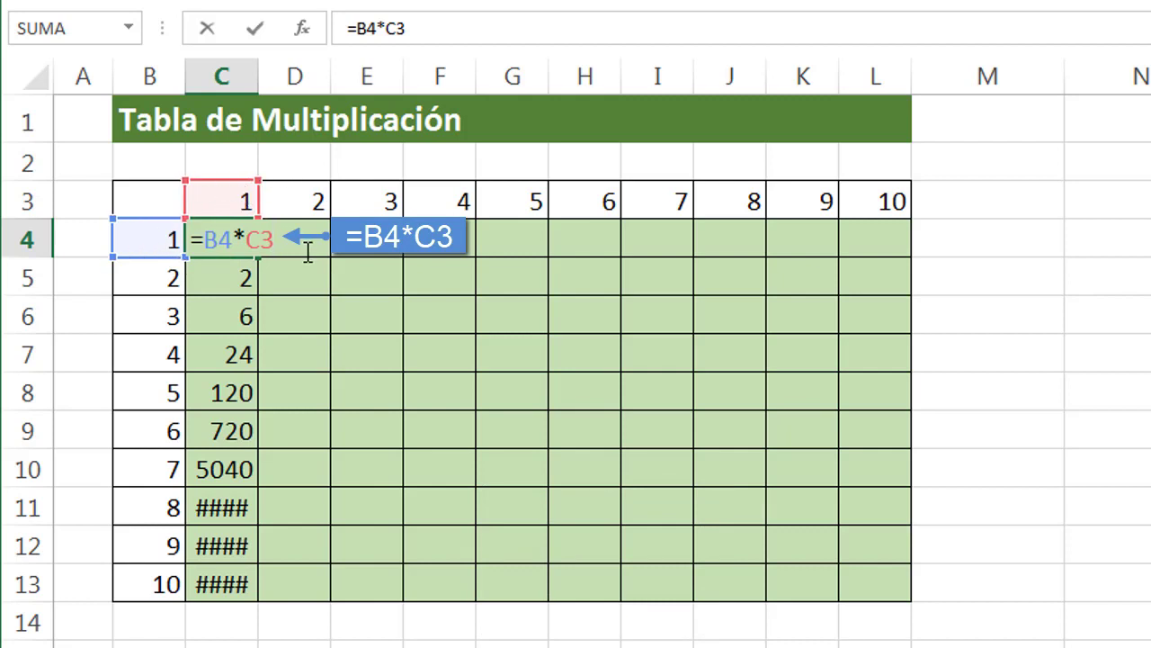
key(Escape)
click(233, 274)
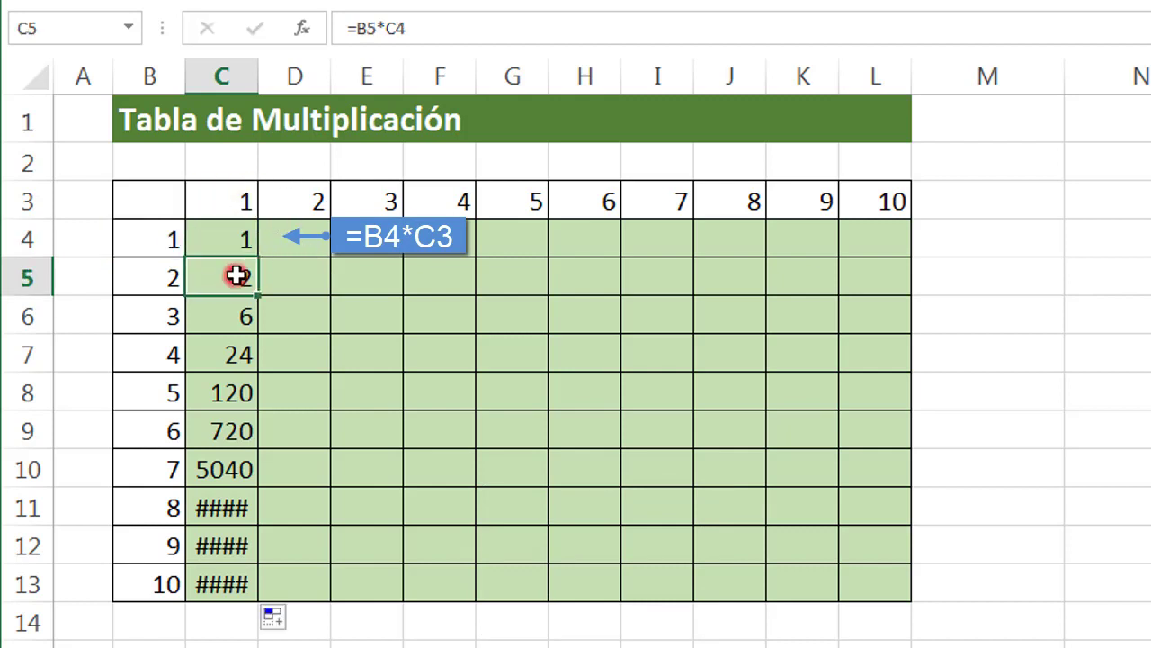
key(F2)
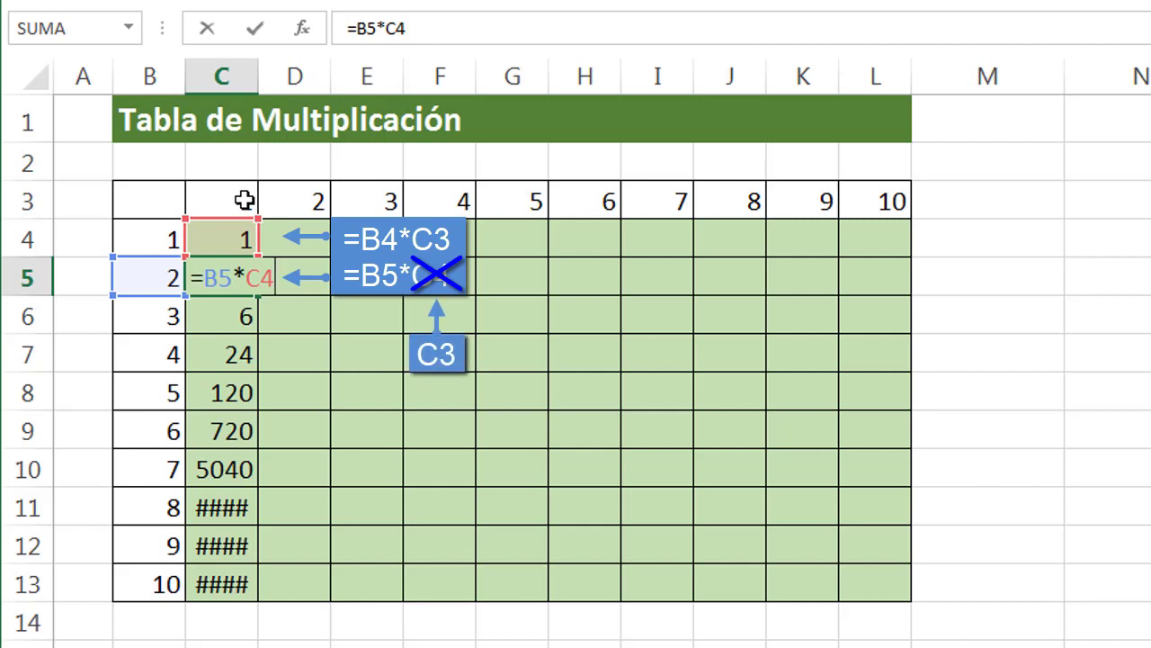
key(Escape)
click(226, 315)
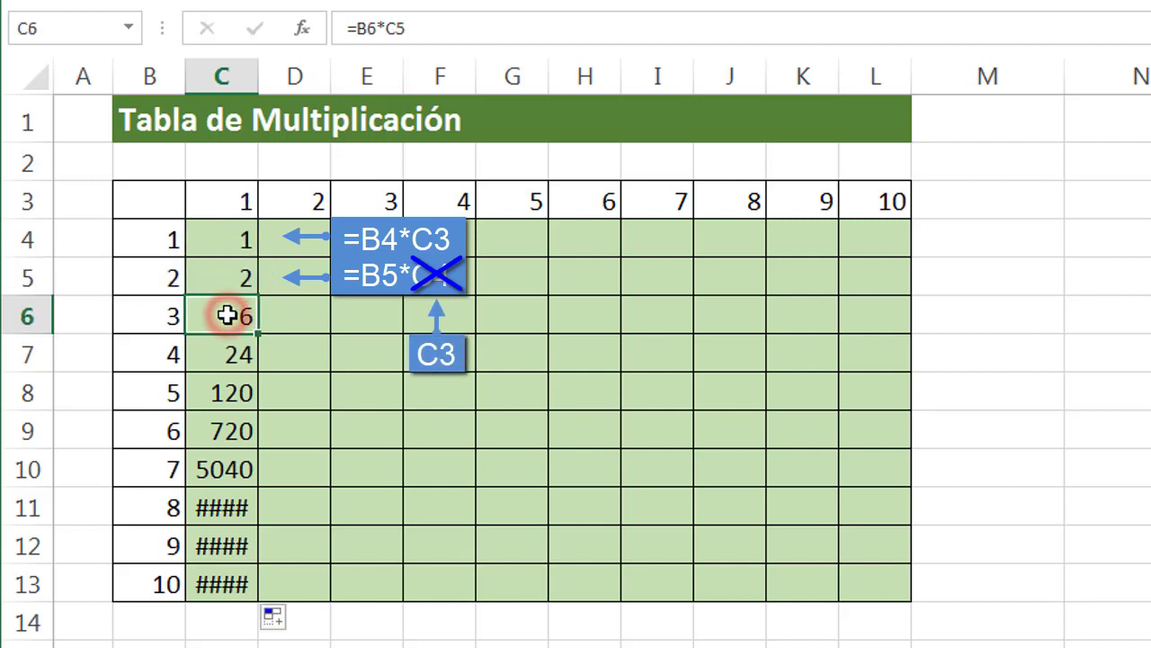
double_click(226, 314)
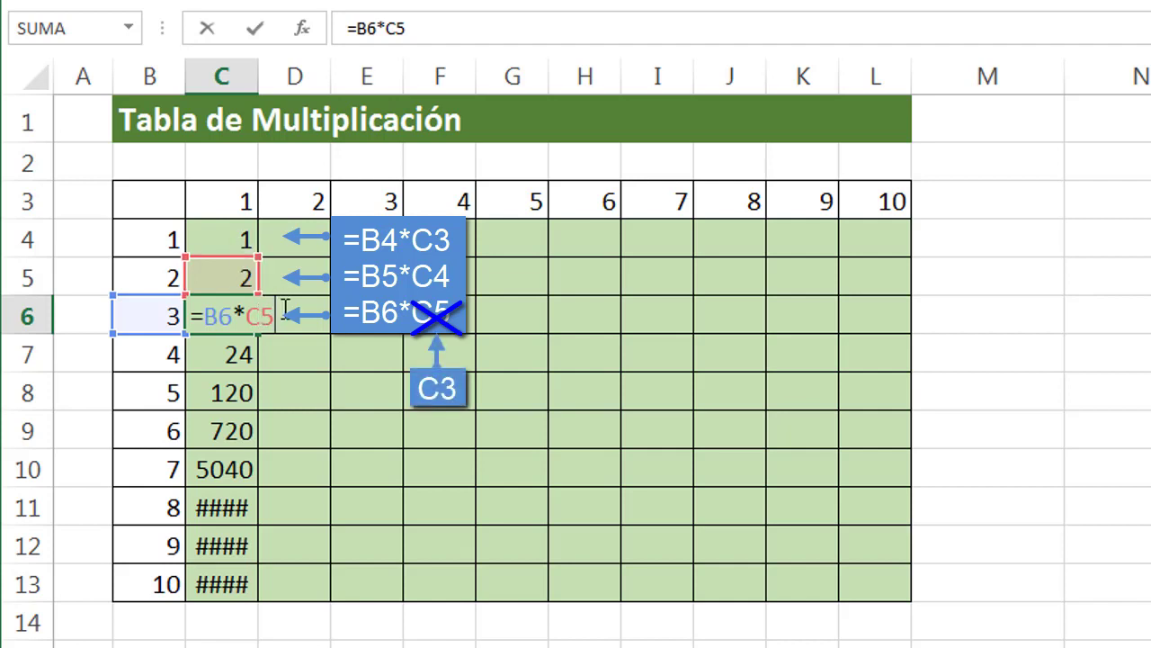
Change the formula in C4 to =B4*C$3 and fill it down through C13.
double_click(234, 230)
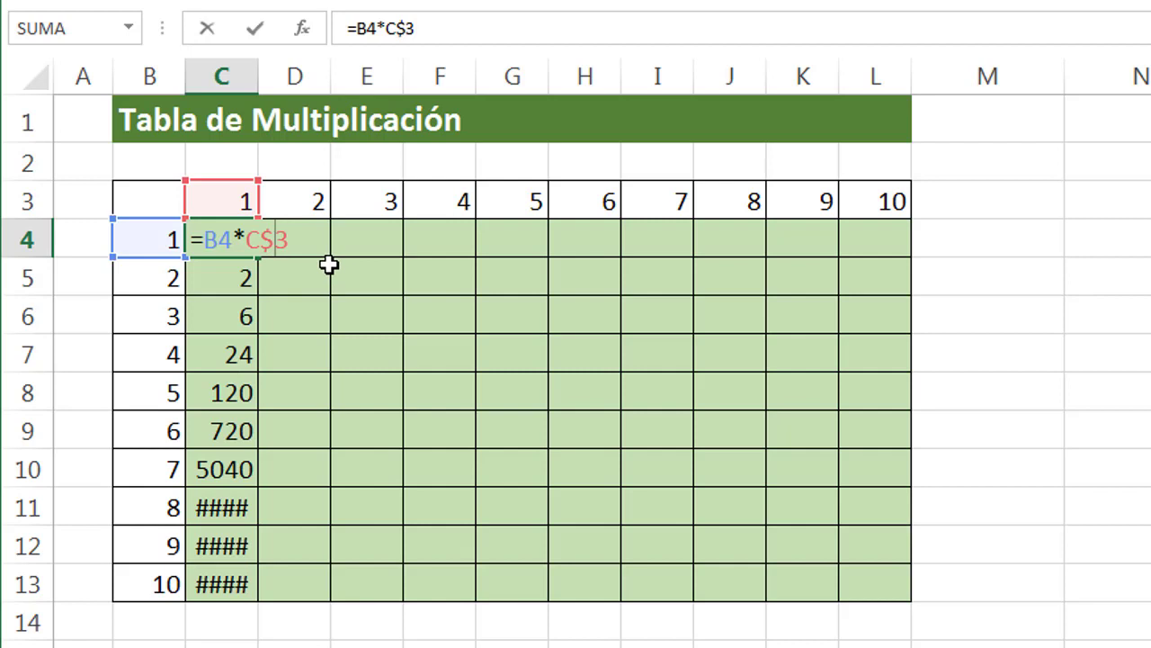
key(Return)
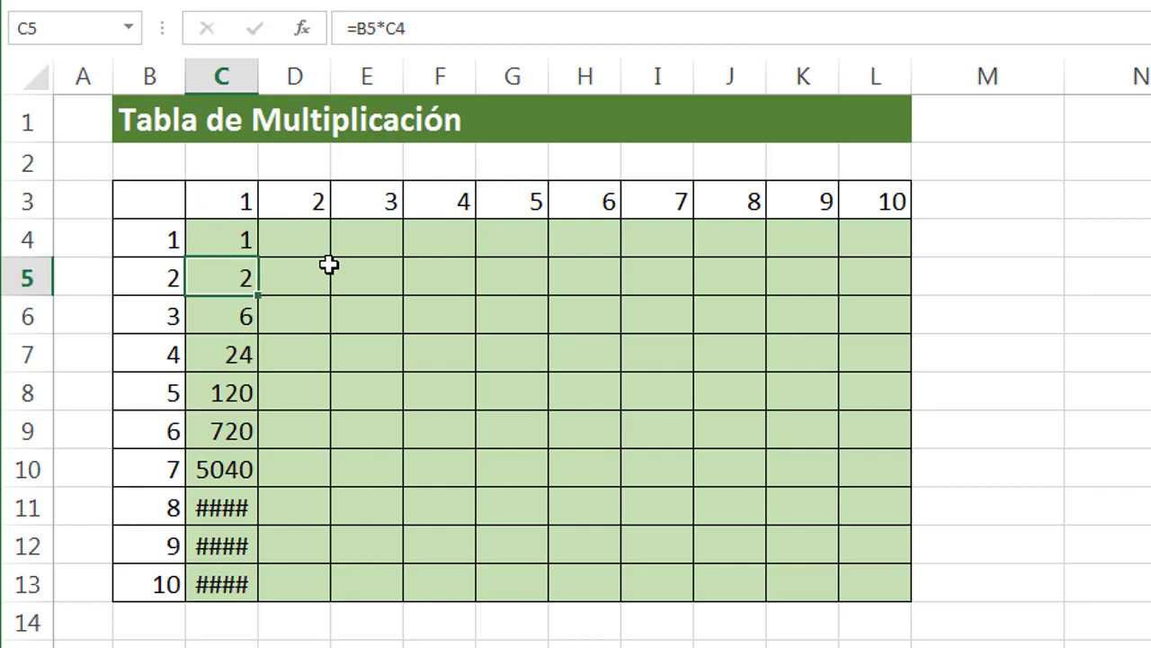
click(240, 241)
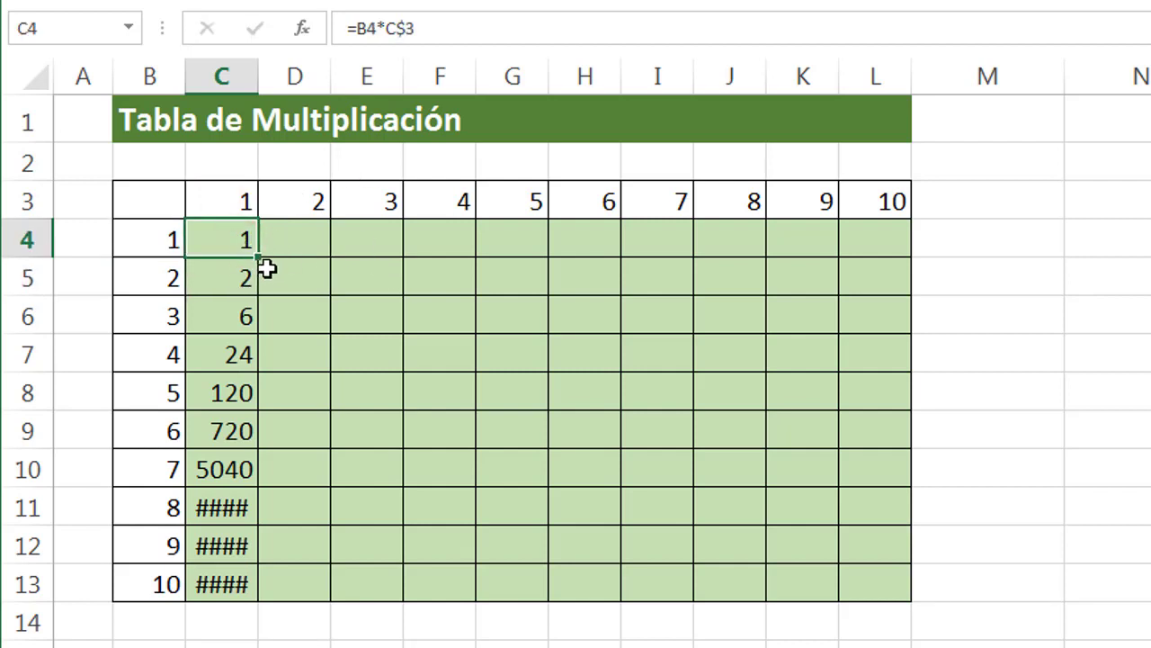
drag(258, 260, 225, 594)
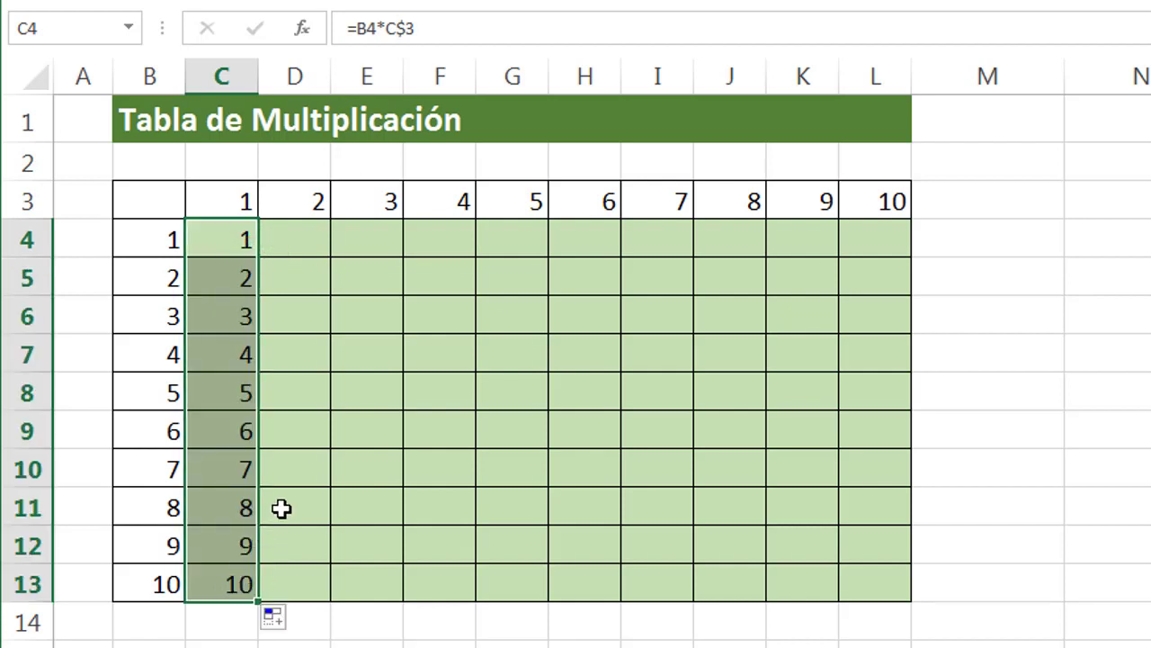
Check the header cells C3 and B4 and the references used by the formulas in C4, C5 and C6.
click(247, 195)
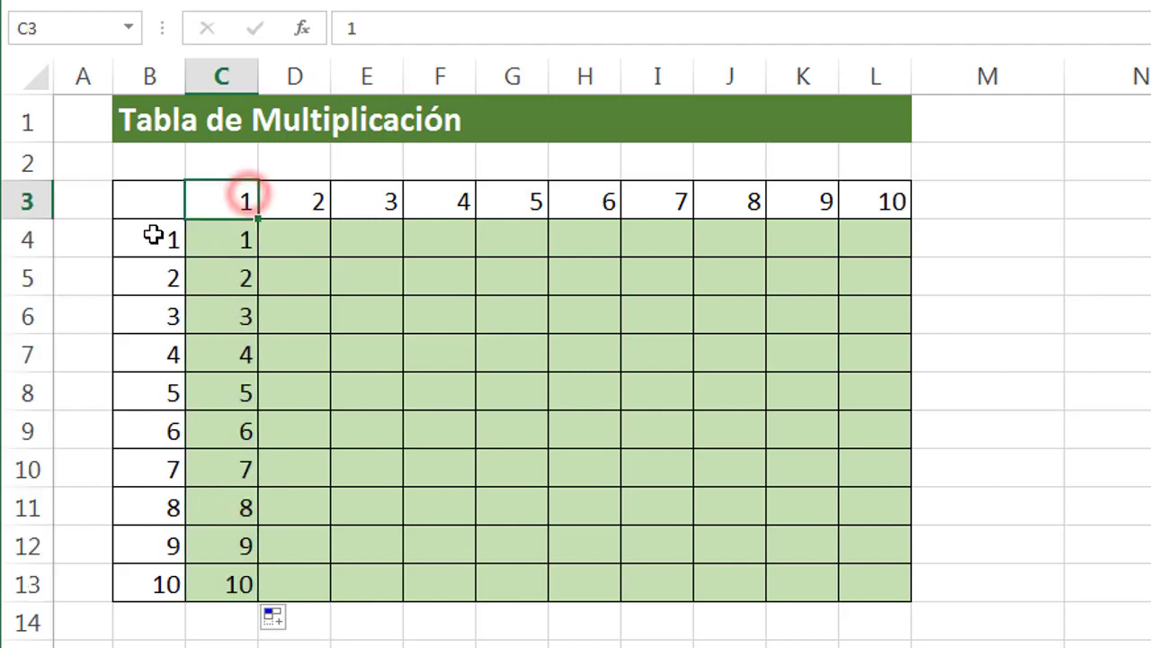
click(156, 236)
click(223, 228)
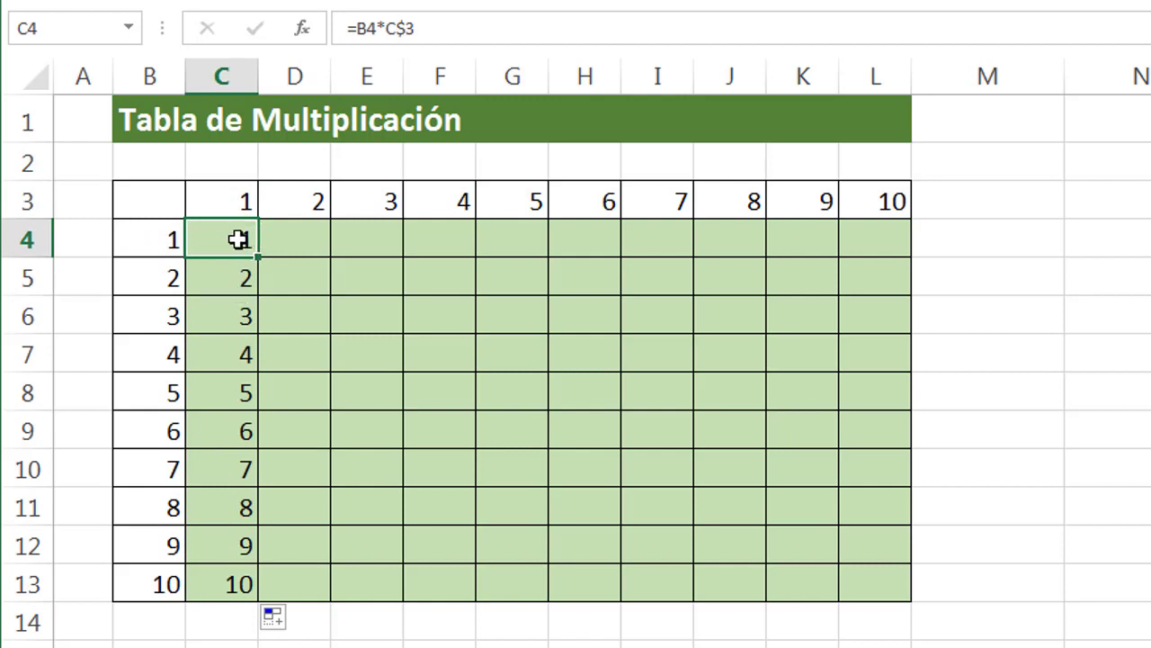
double_click(237, 239)
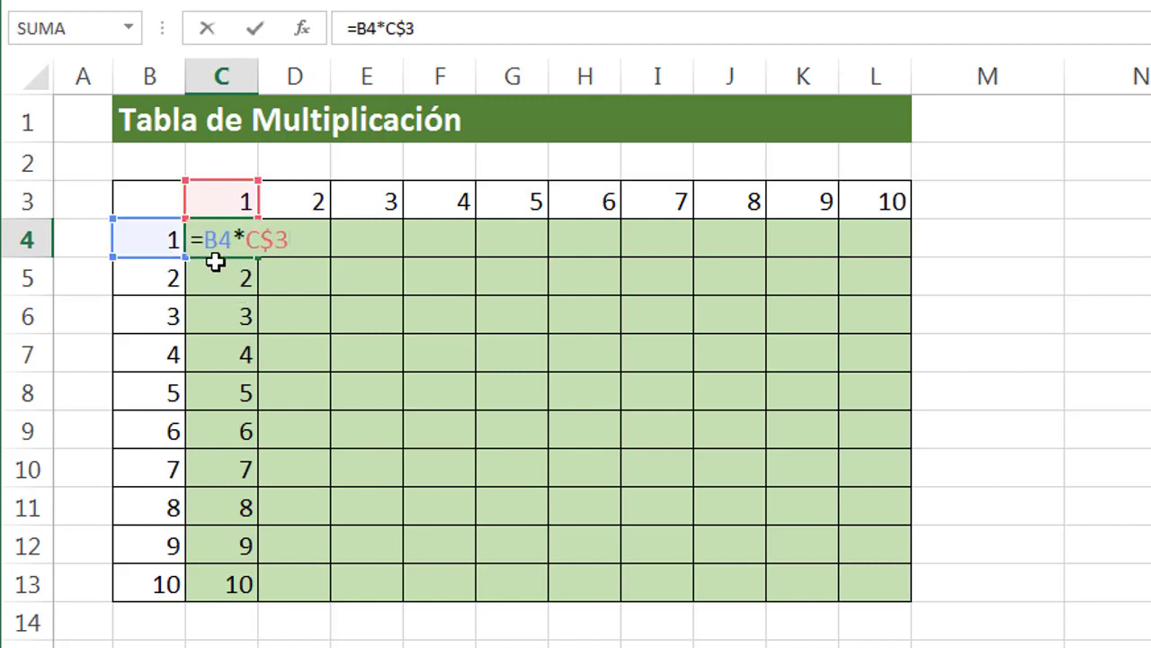
key(Escape)
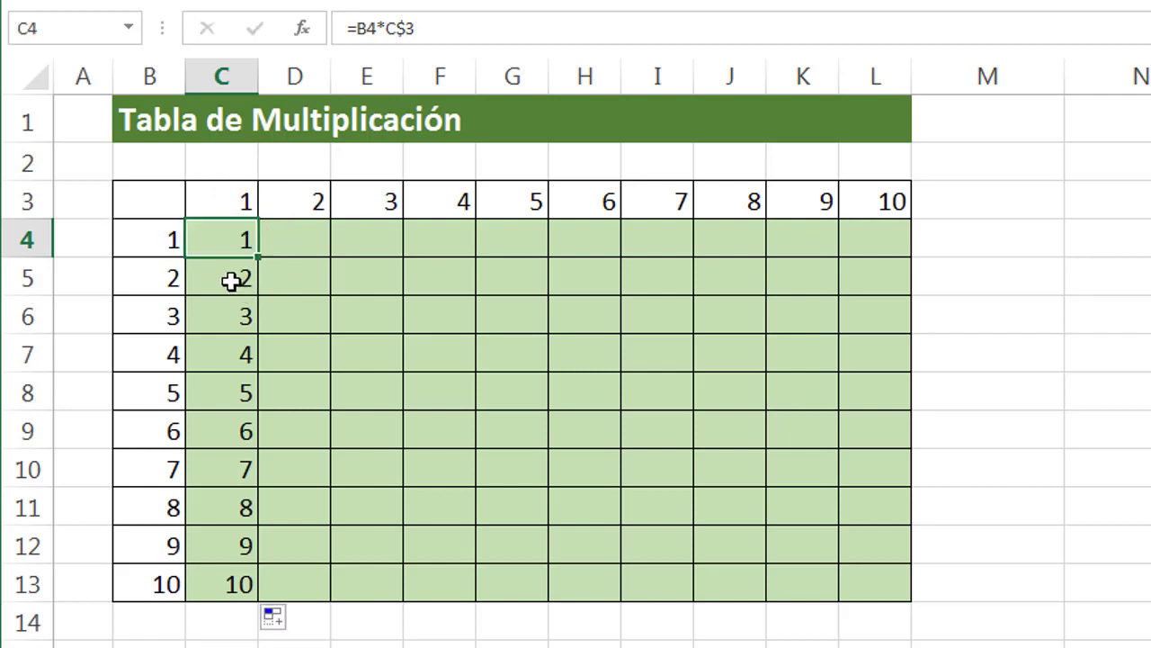
double_click(232, 282)
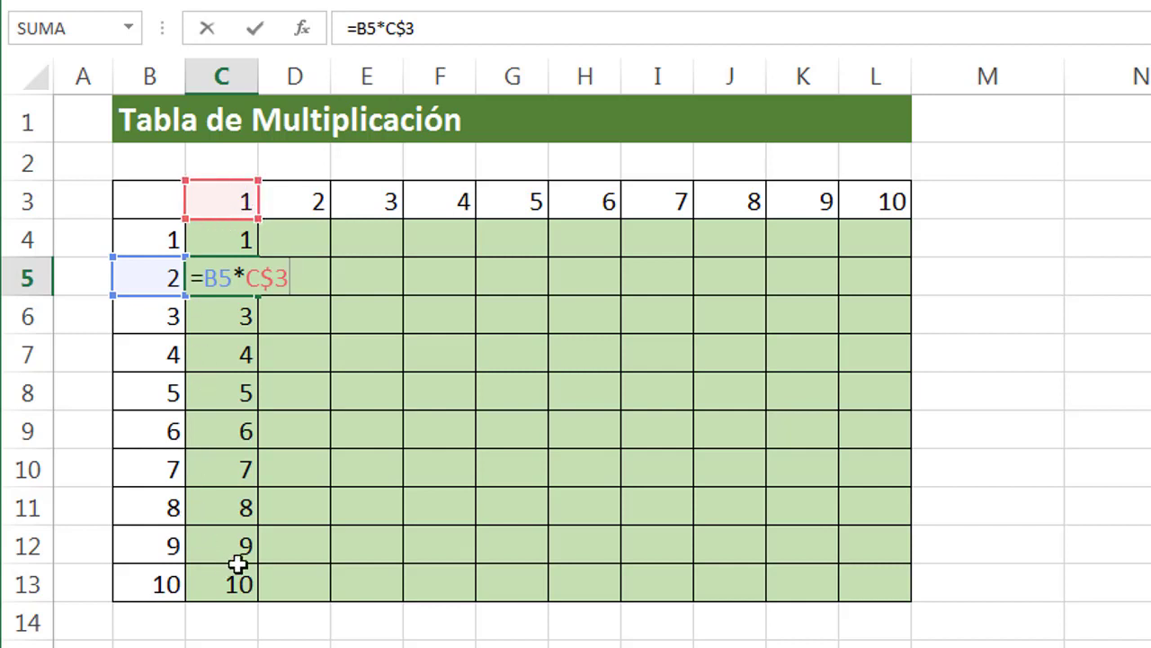
key(Escape)
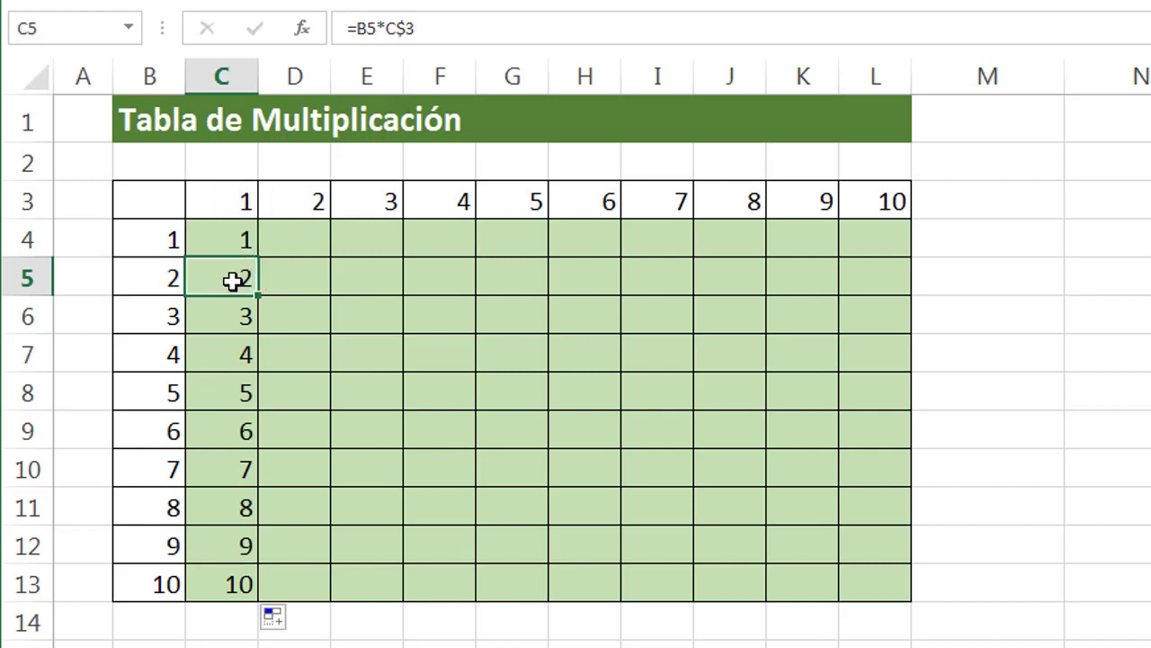
double_click(233, 311)
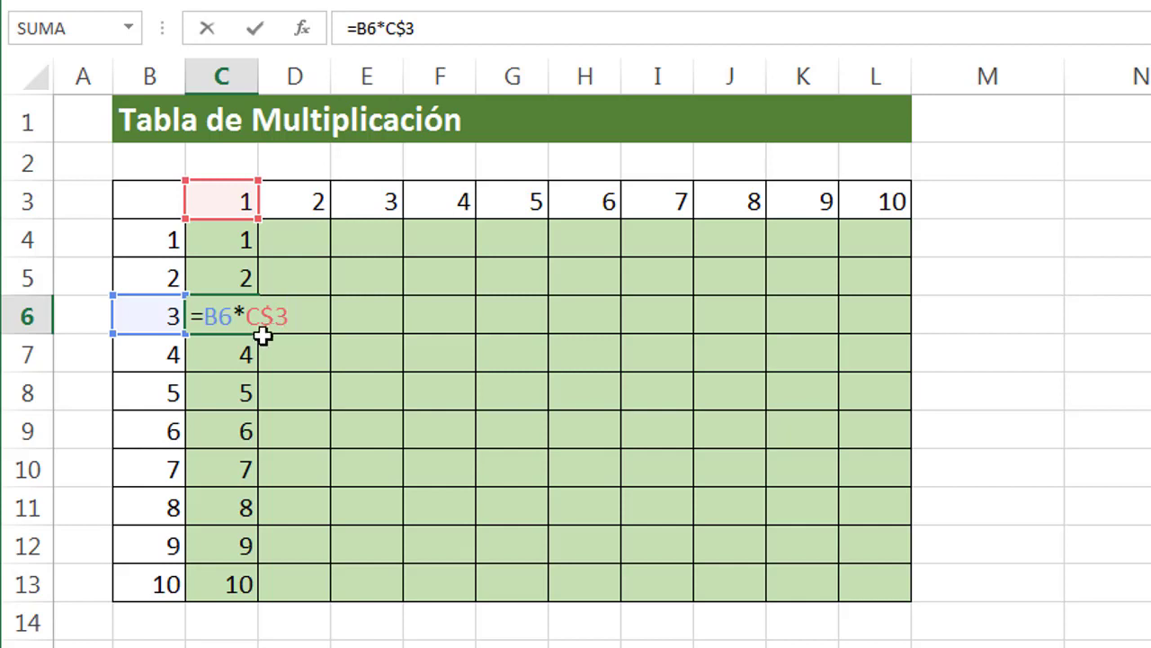
key(Escape)
Fill the formula from C4 across row 4 through L4.
key(Up)
key(Up)
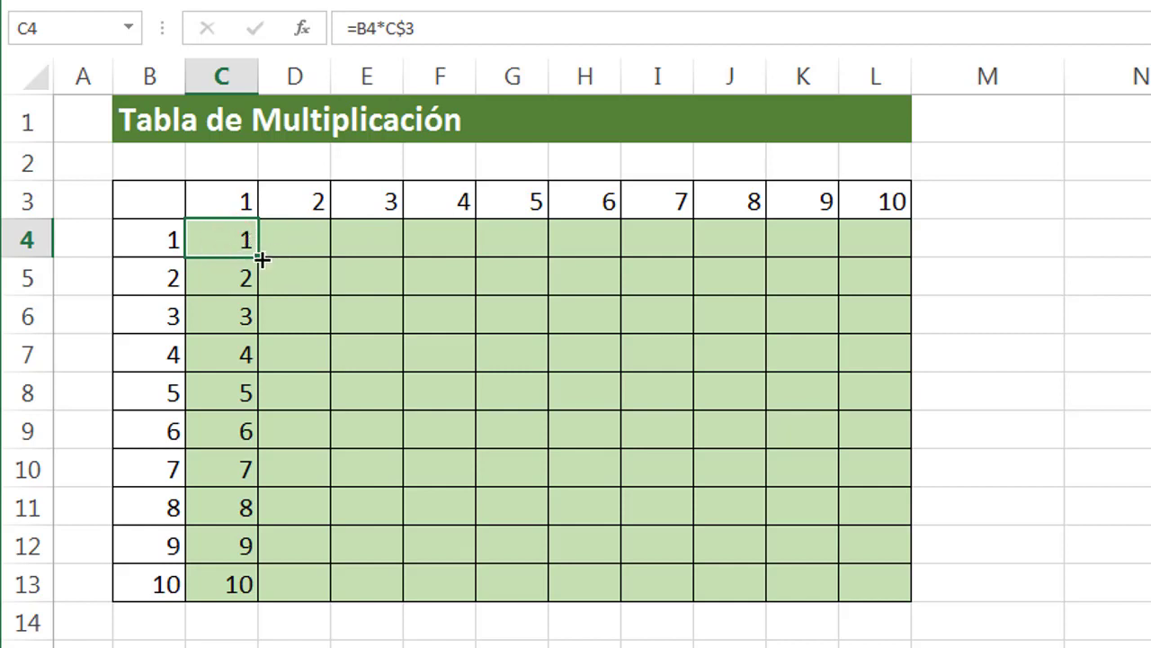
drag(259, 256, 899, 235)
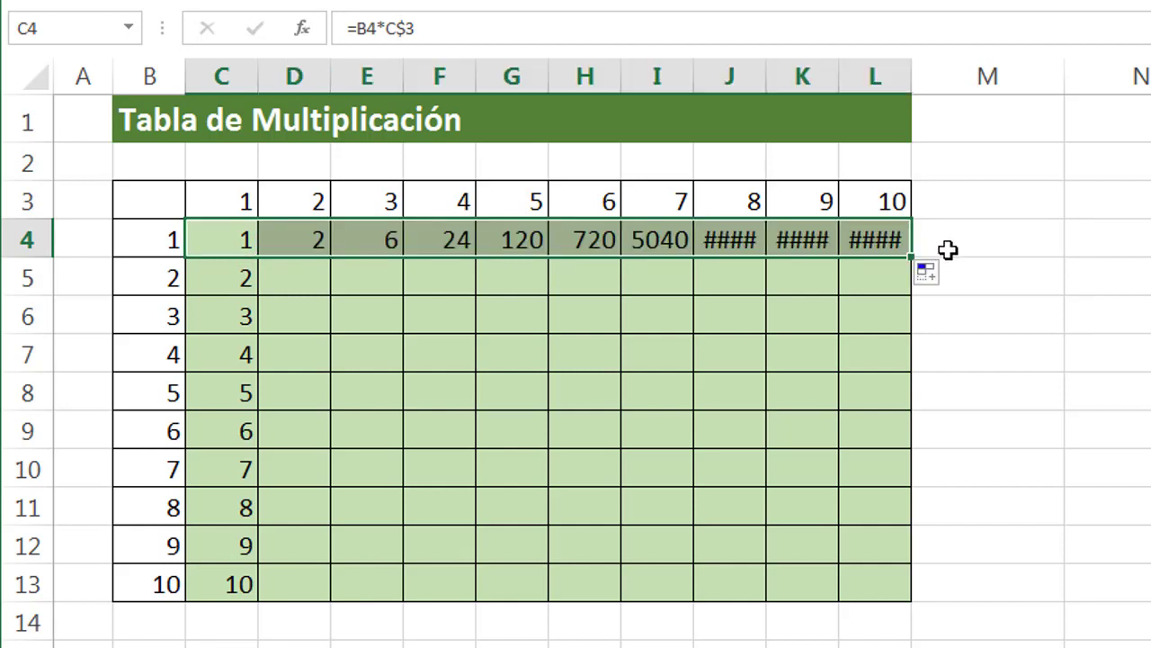
Compare the formulas in row 4 from C4 through G4 to see how the copied references shift.
click(392, 241)
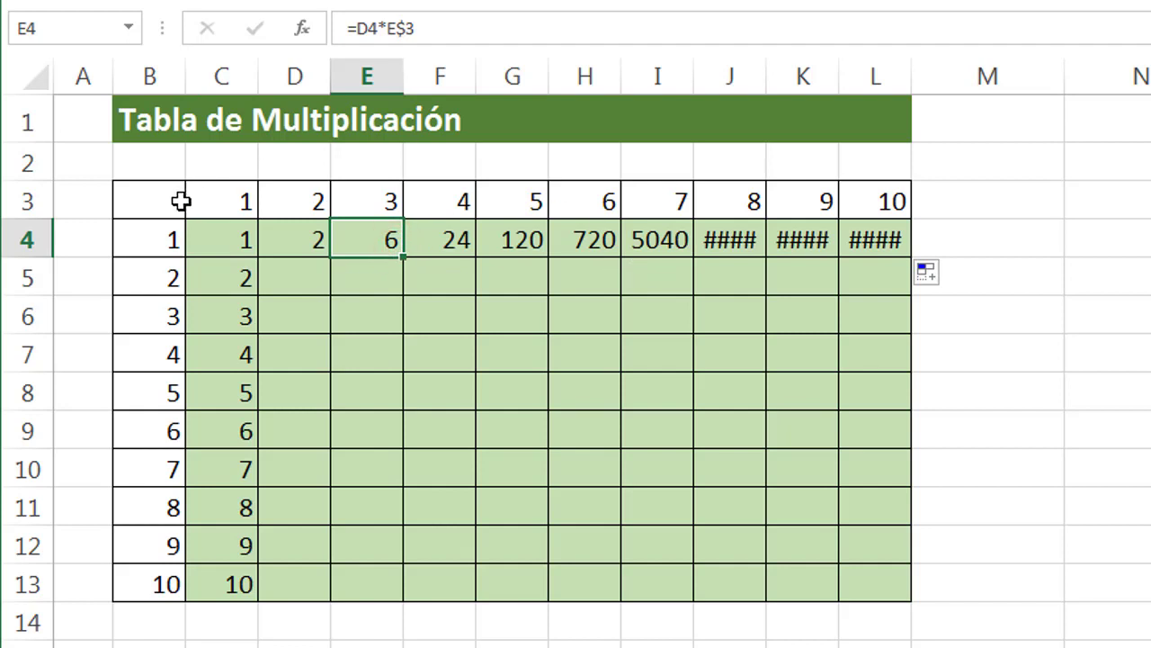
click(239, 240)
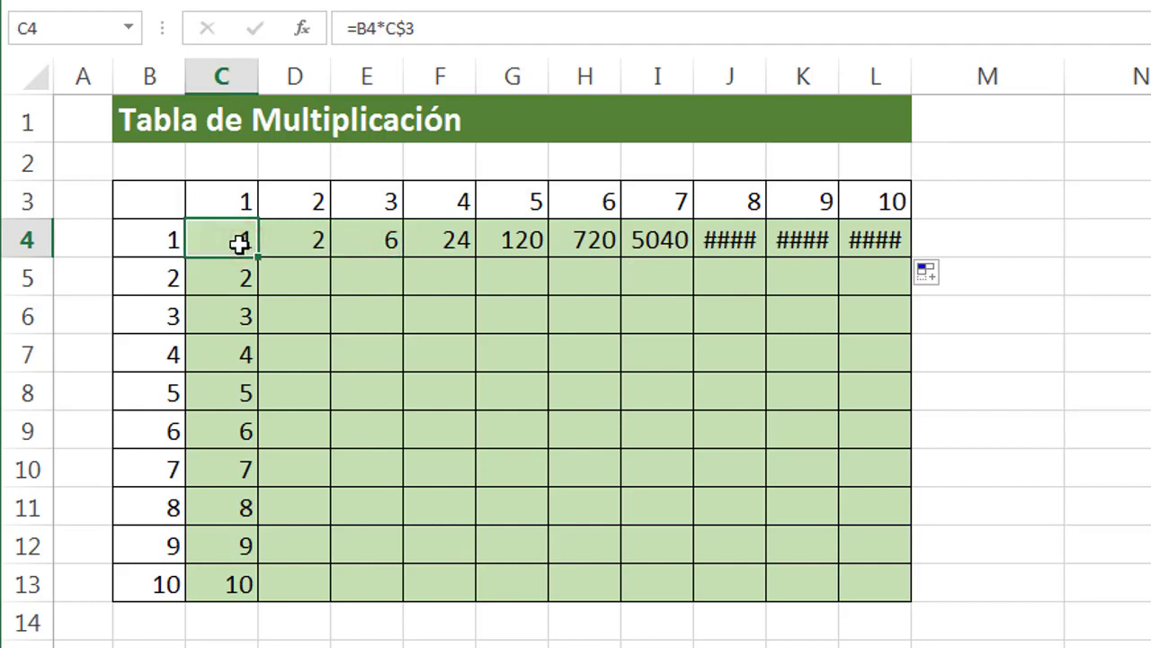
click(313, 237)
click(388, 241)
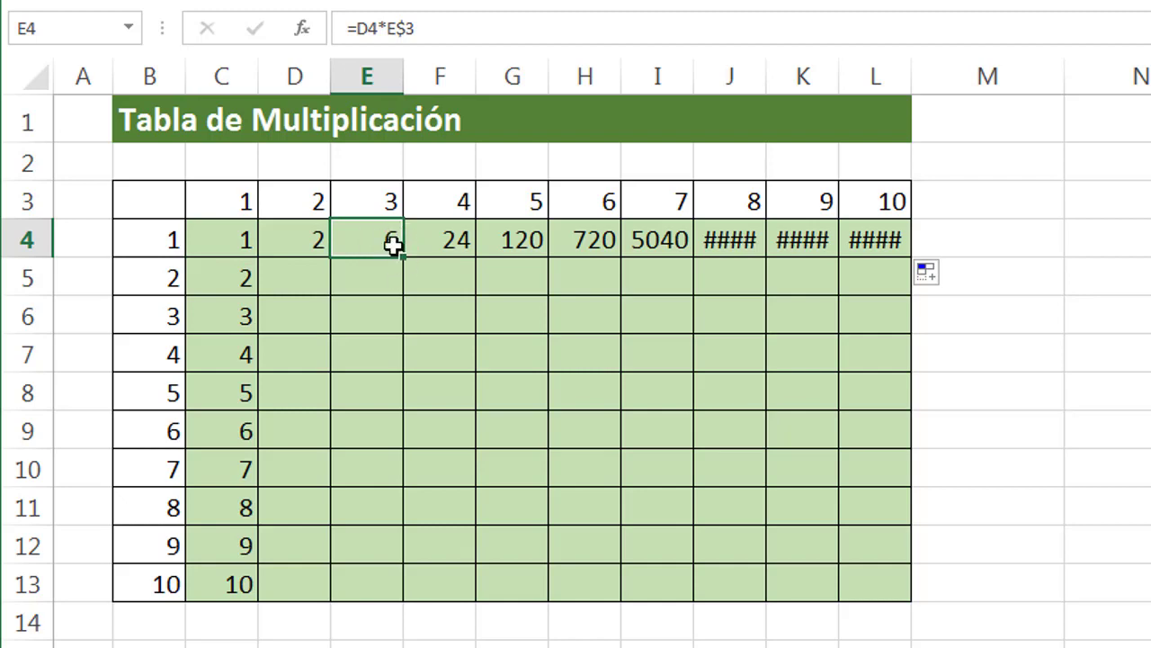
click(449, 245)
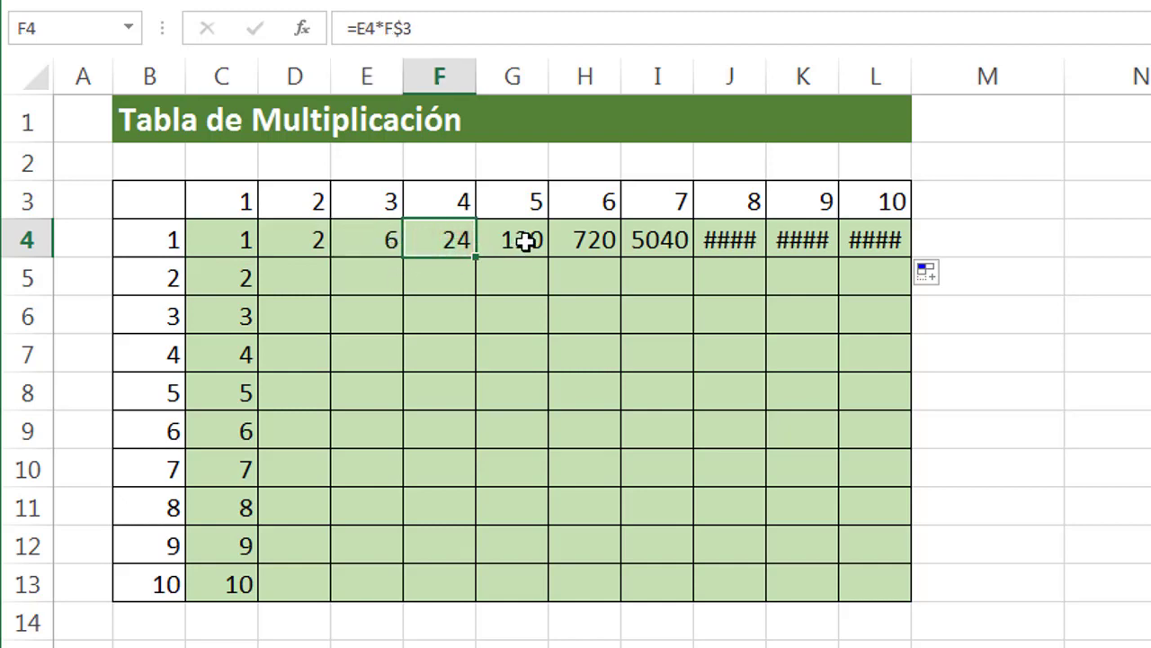
click(519, 240)
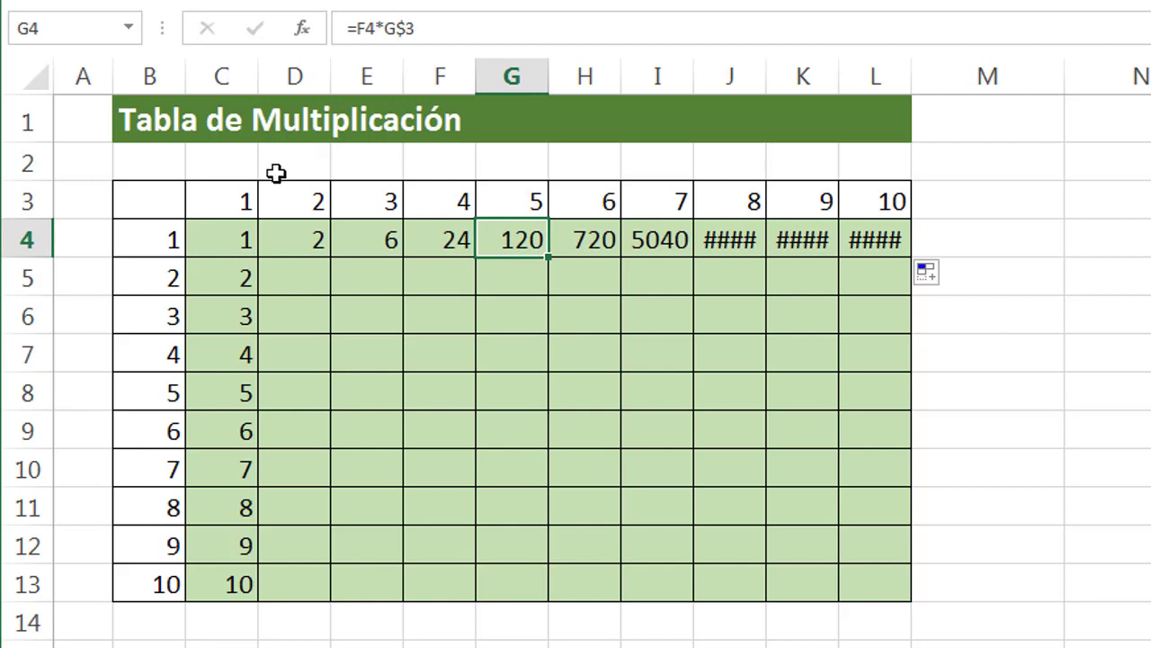
Trace the cells referenced by the formulas in C4, D4 and E4 against the row 3 and column B headers.
click(224, 237)
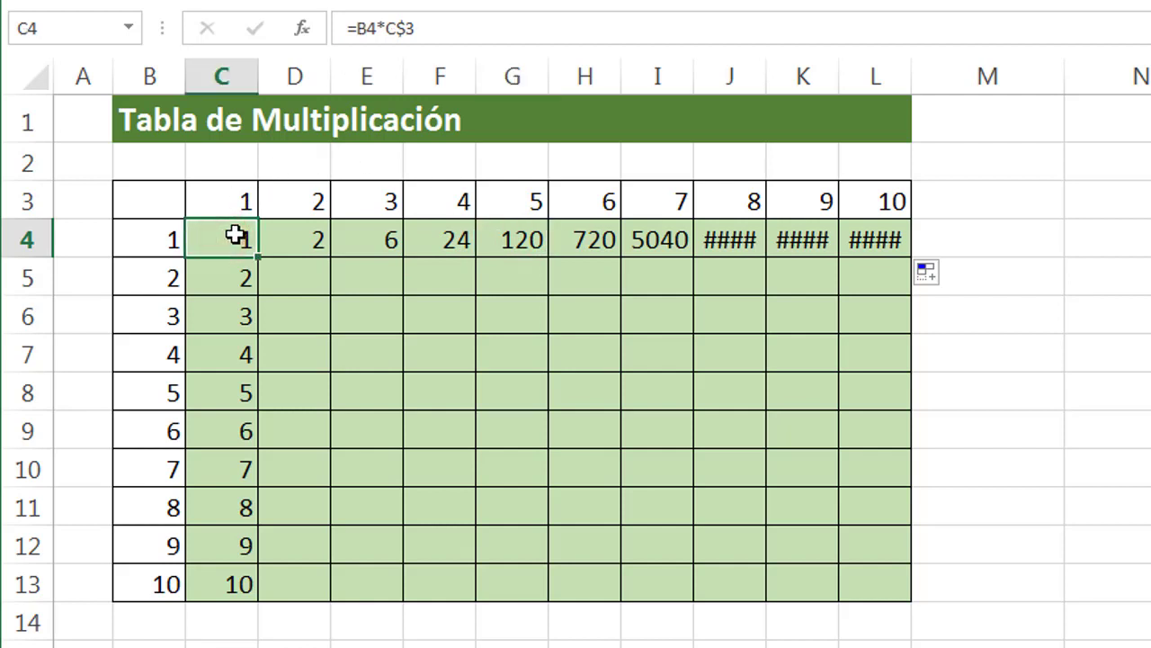
double_click(234, 235)
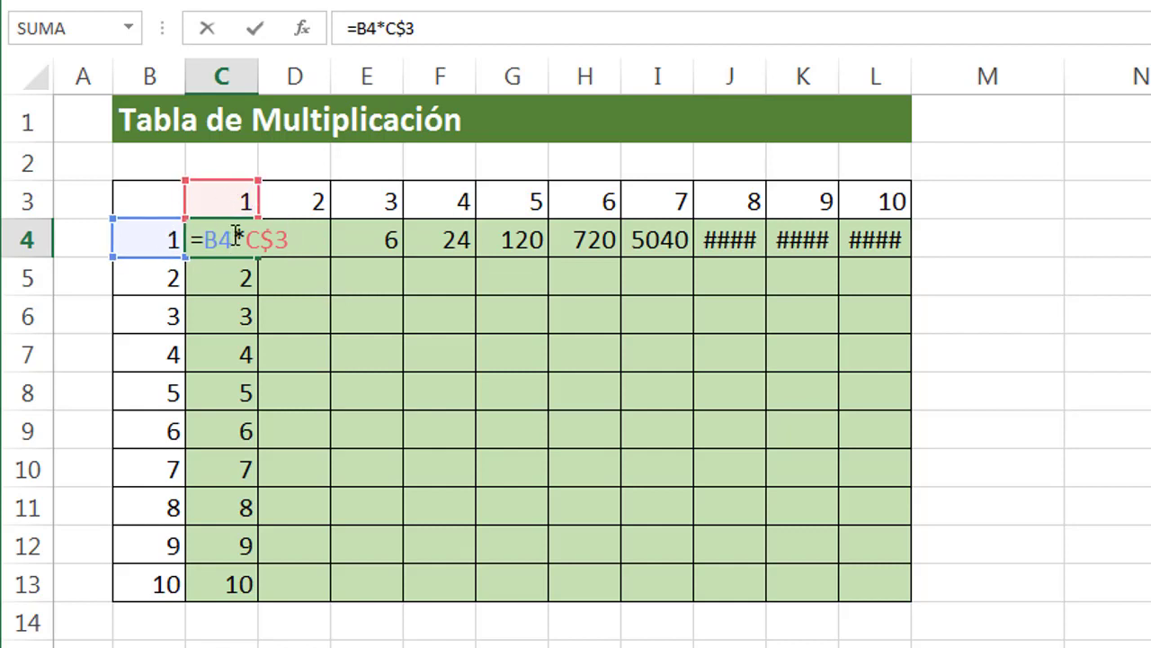
key(Escape)
click(314, 239)
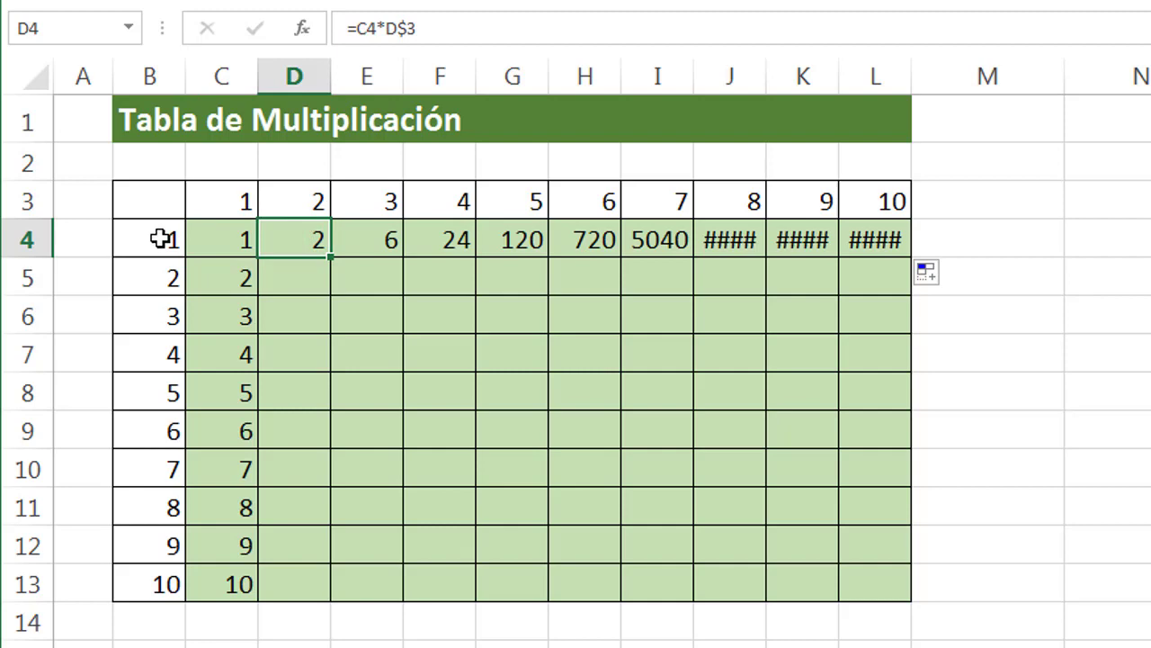
key(F2)
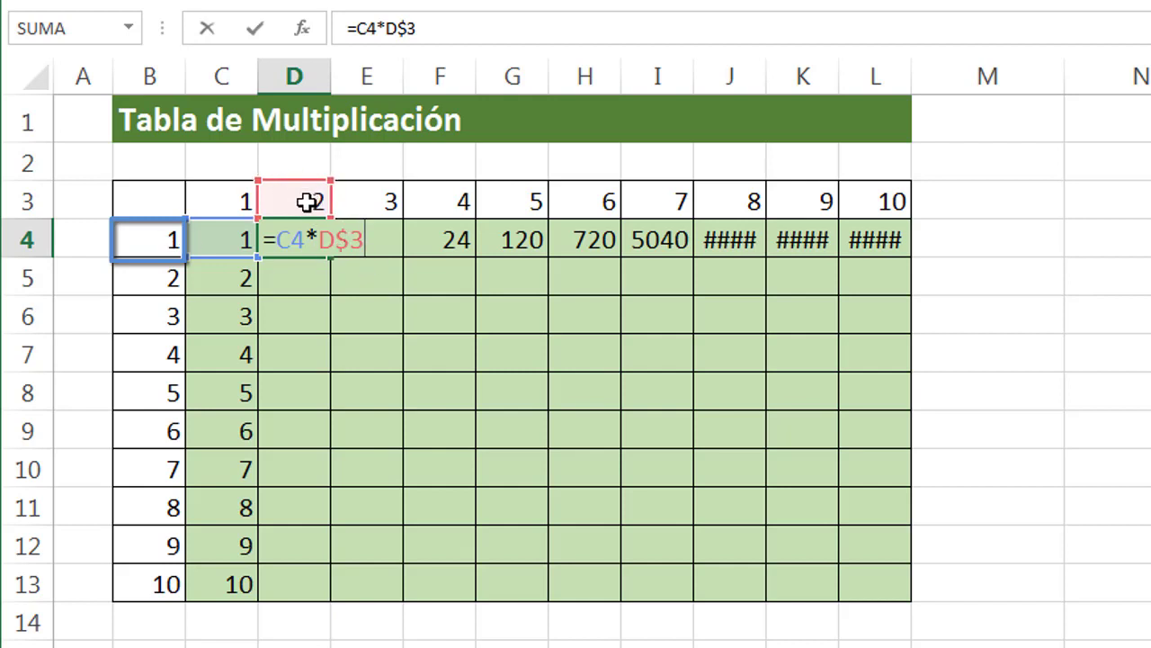
key(ctrl+Return)
double_click(381, 240)
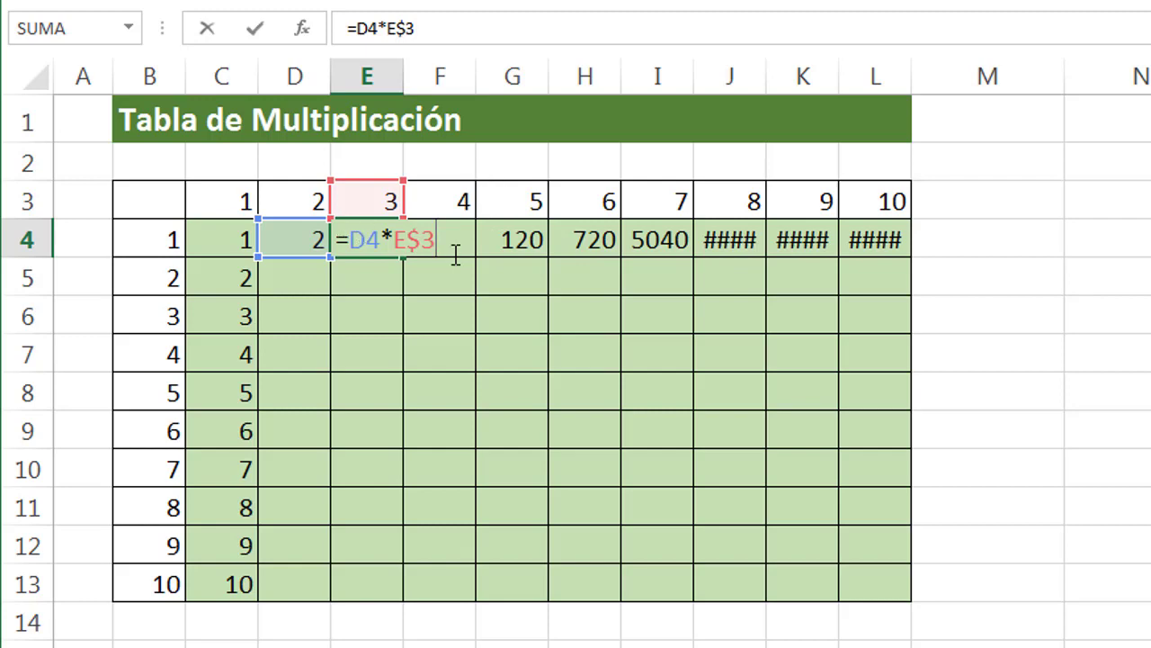
Change the formula in C4 to =$B4*C$3 and fill it across row 4 through L4.
click(235, 236)
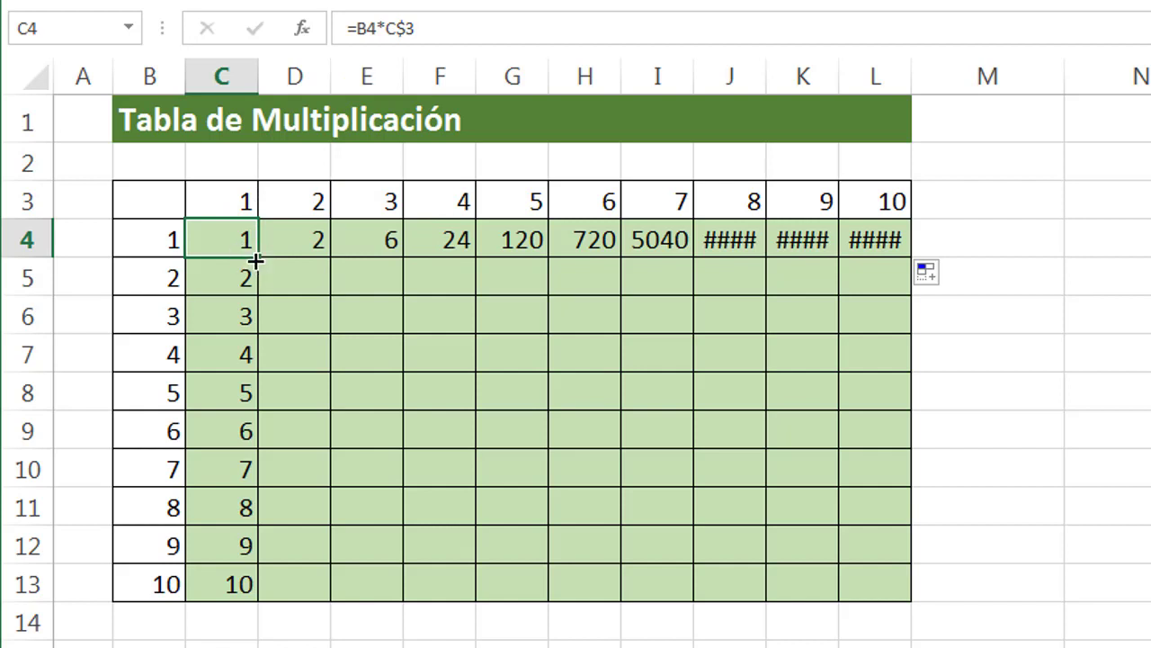
key(F2)
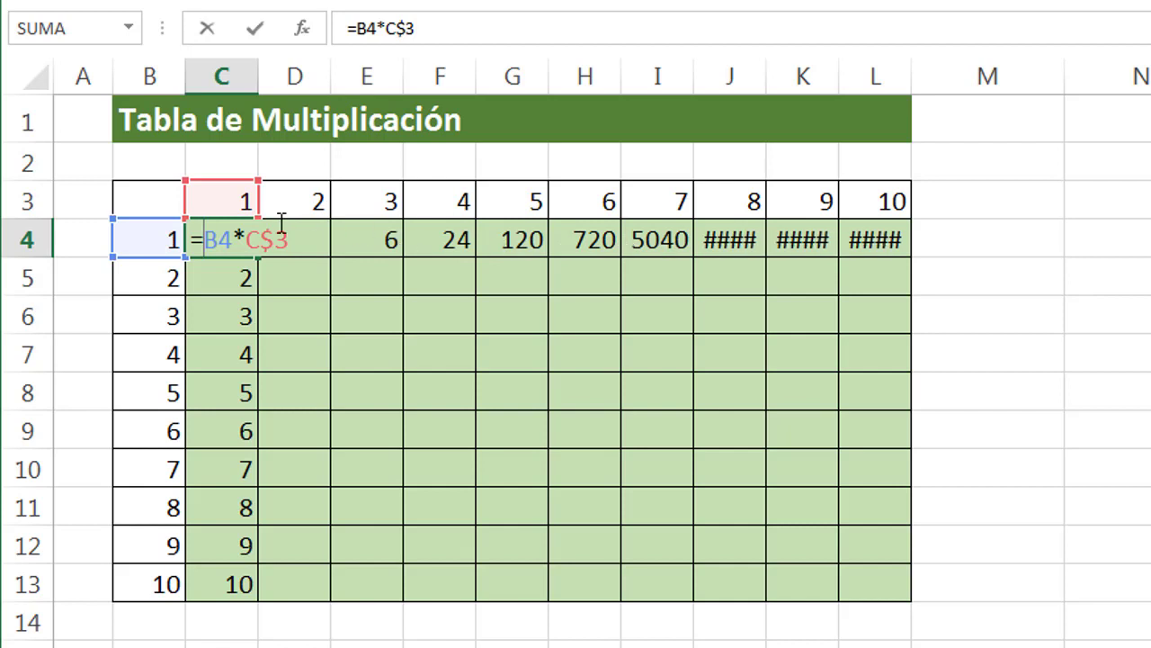
click(219, 240)
text($)
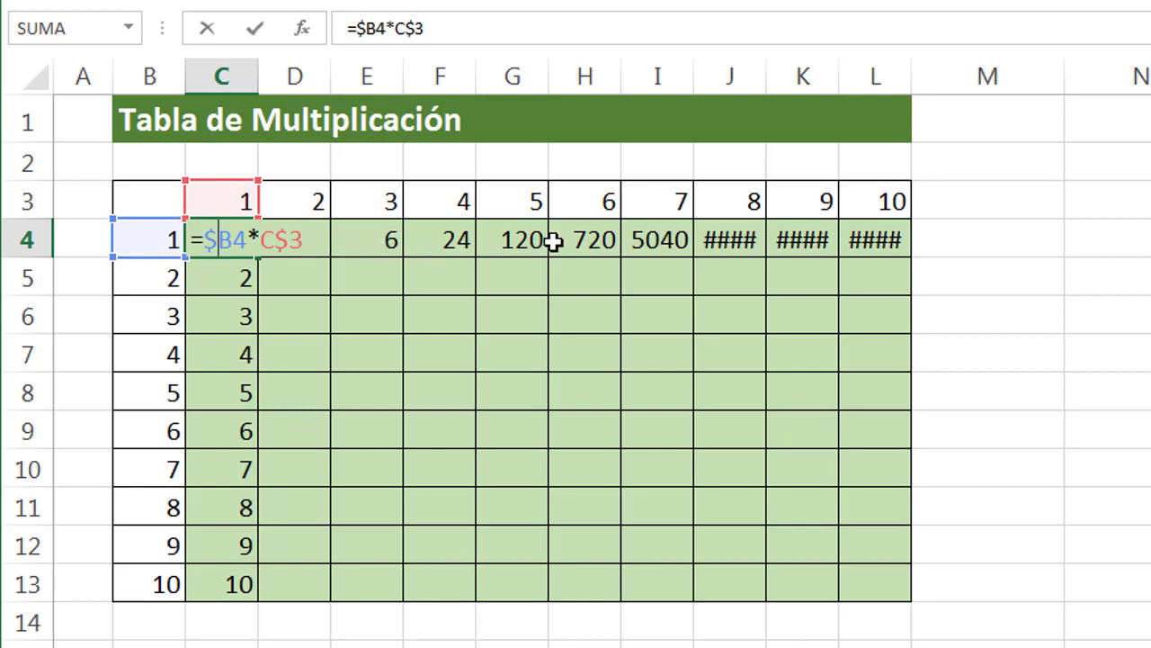
key(Return)
click(233, 232)
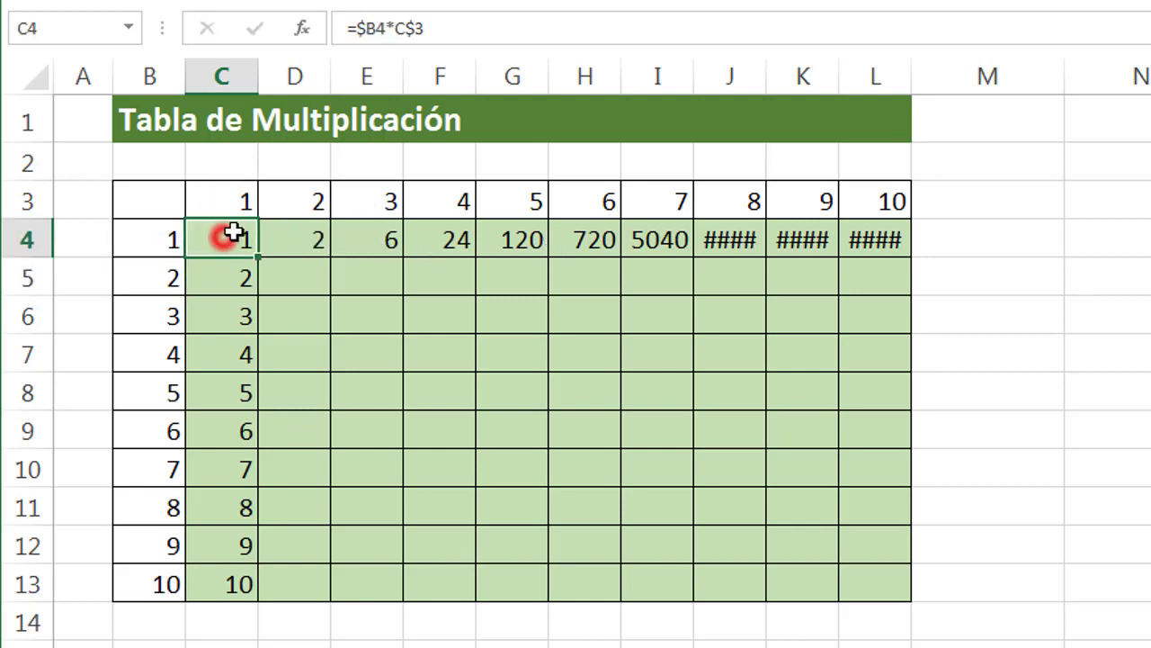
drag(258, 257, 891, 251)
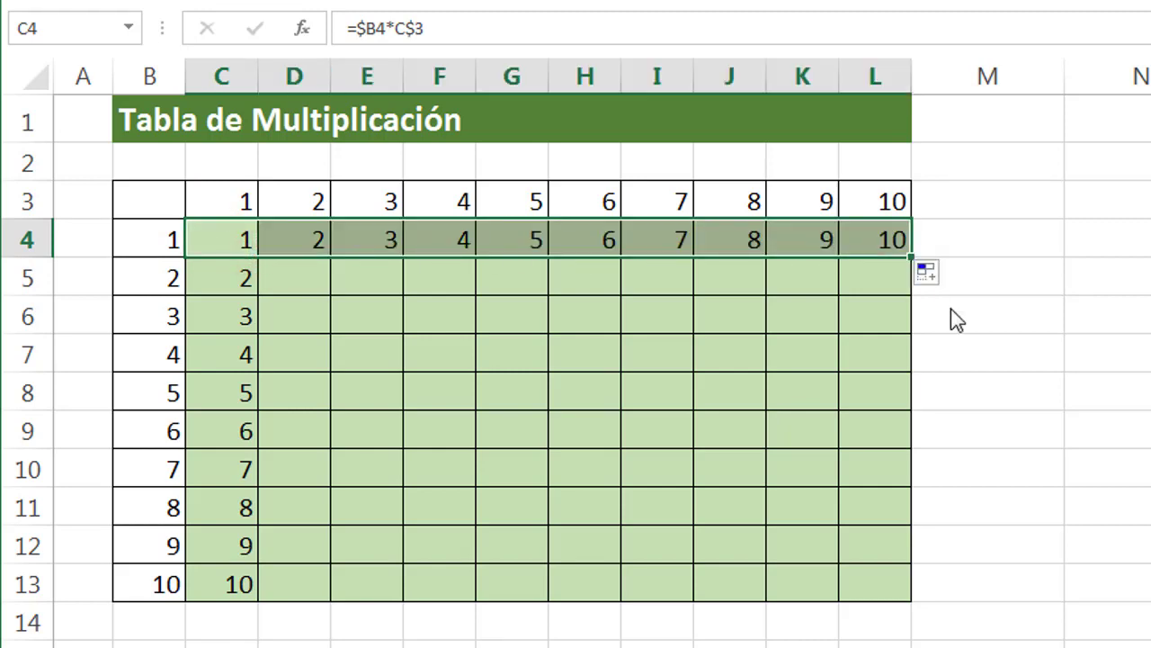
Check which header cells the refilled formulas in C4, D4 and E4 reference.
click(238, 243)
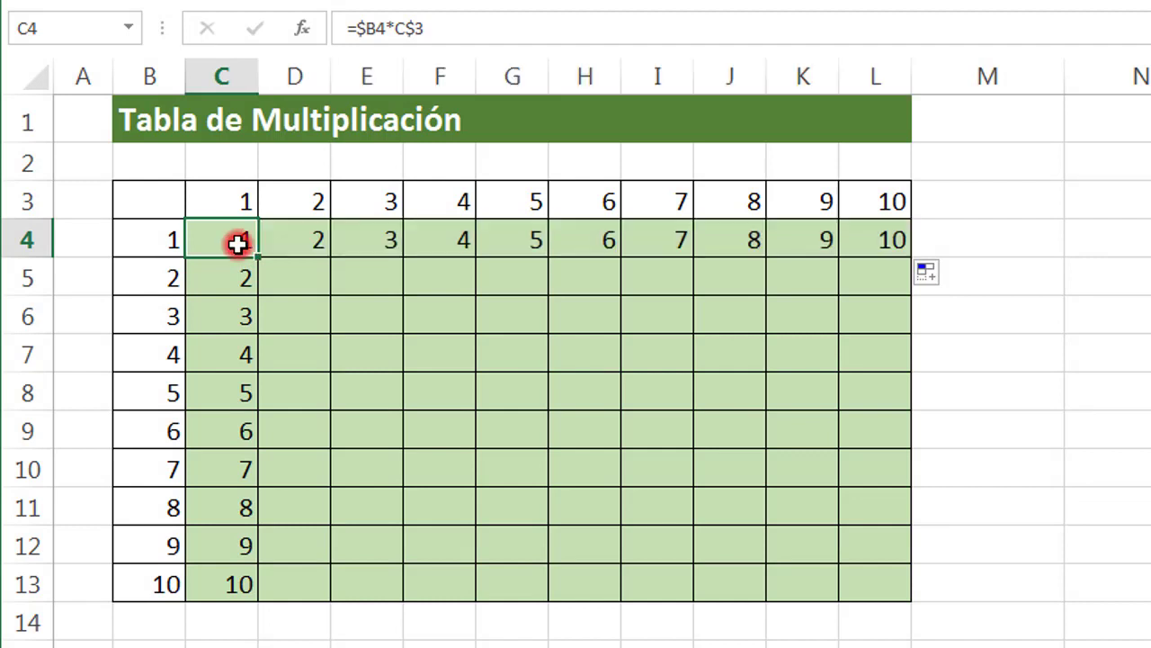
double_click(238, 243)
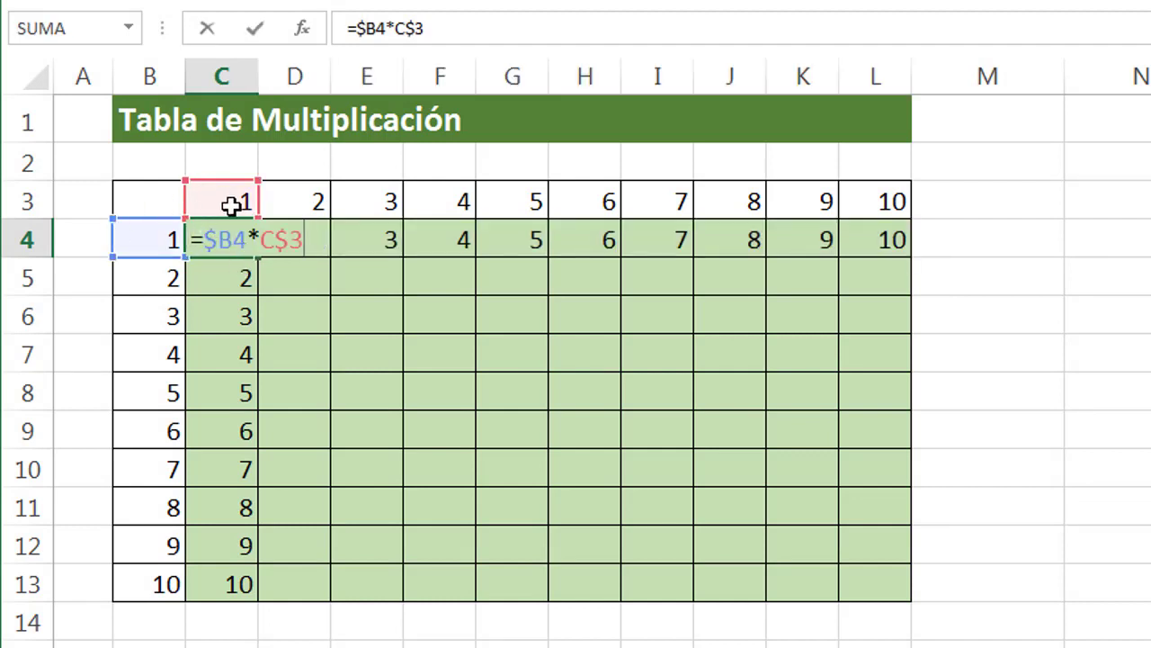
key(Escape)
click(309, 240)
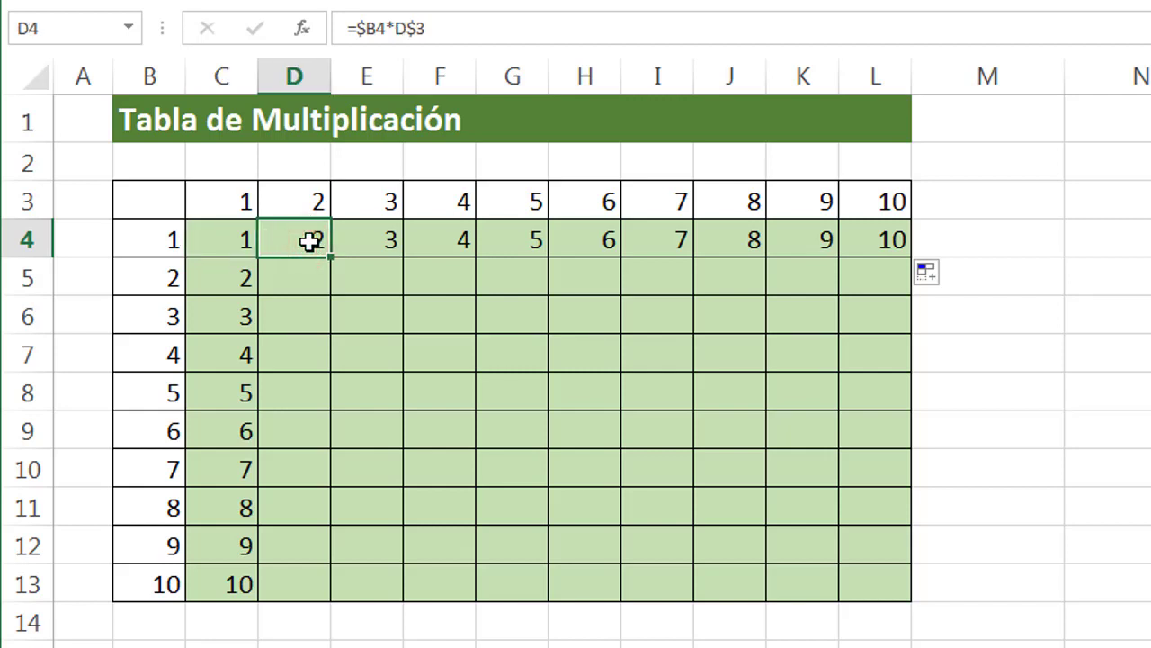
double_click(310, 240)
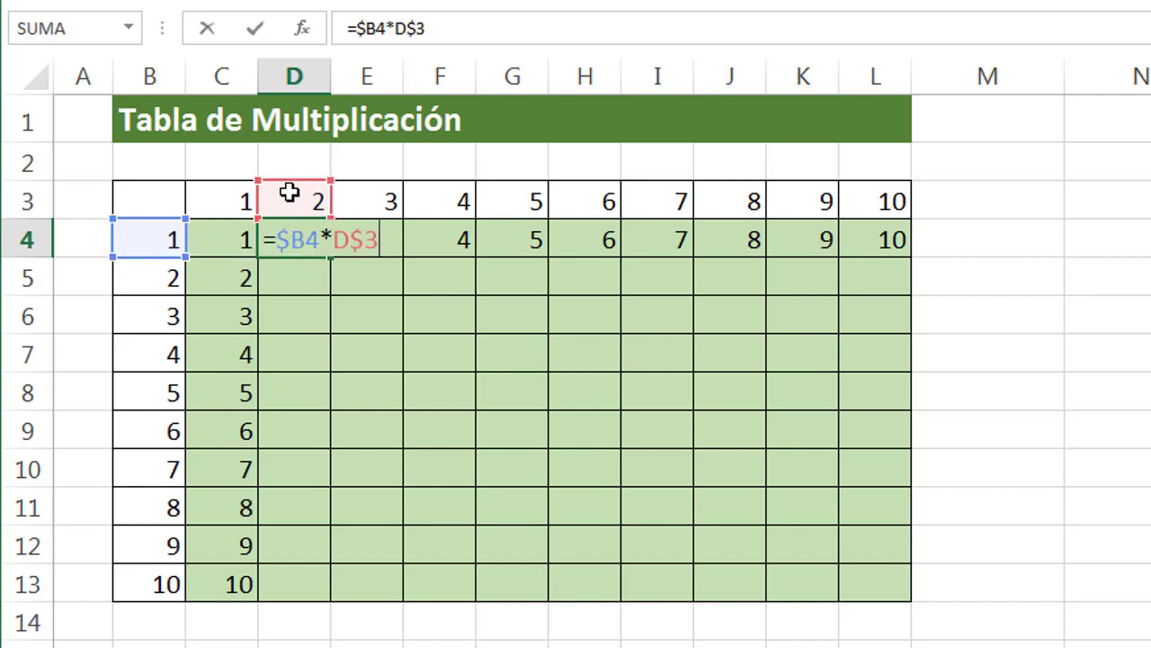
key(Escape)
click(380, 242)
double_click(380, 242)
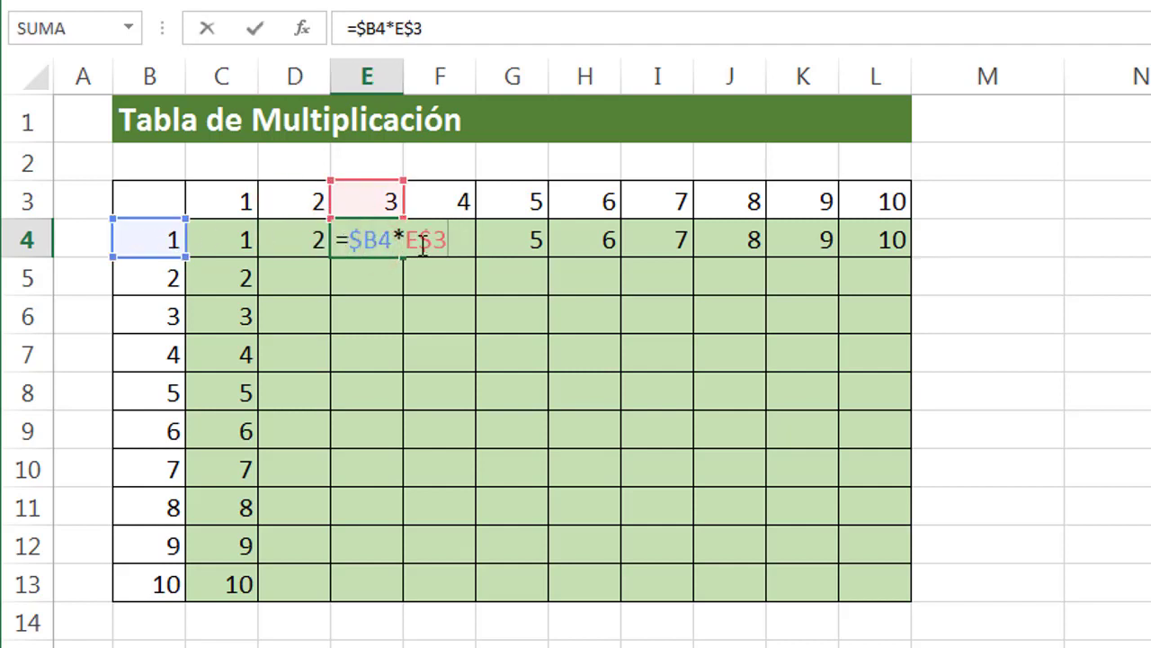
key(Escape)
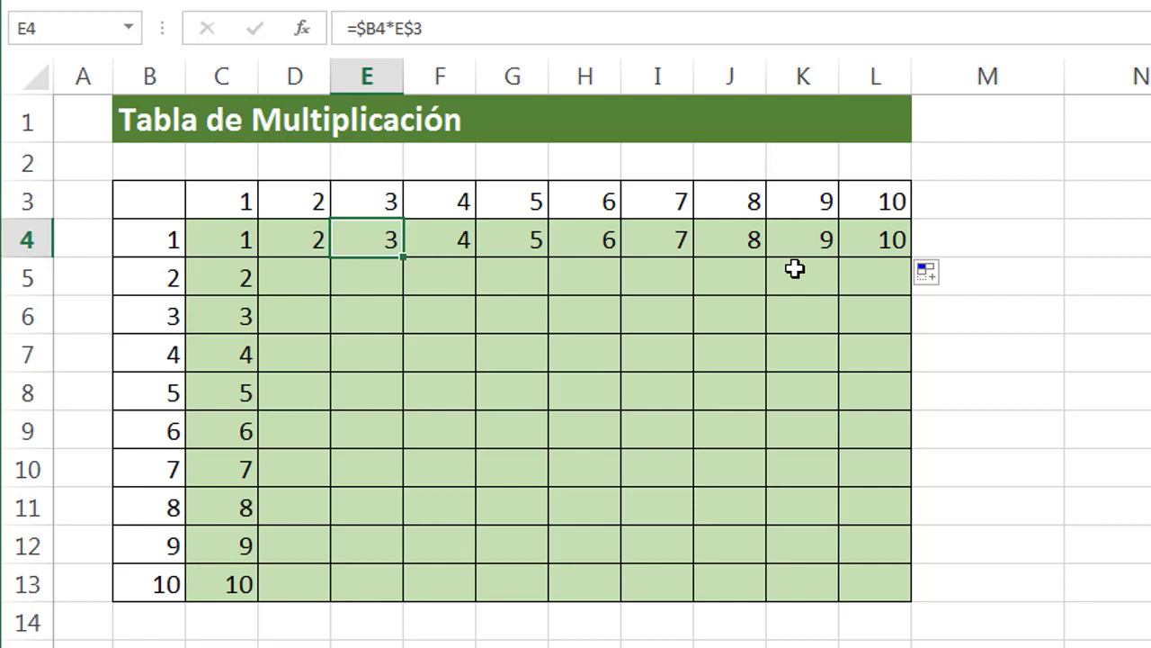
Examine the fixed and relative parts of the $B4 and C$3 references in C4's formula.
click(246, 237)
key(F2)
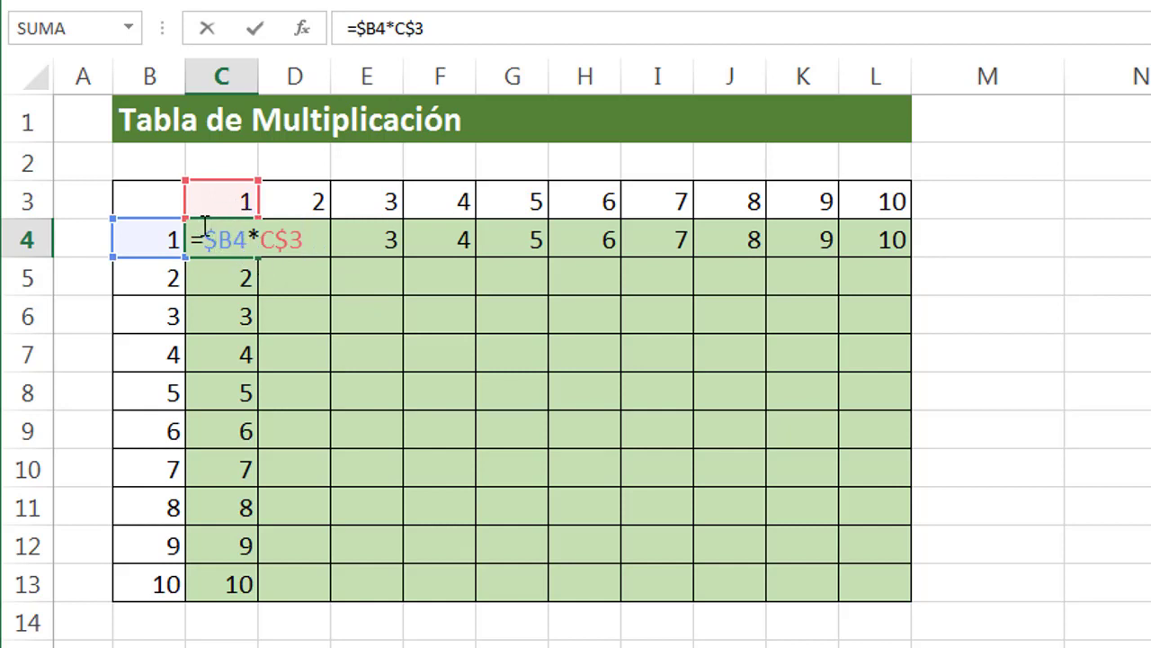
drag(205, 238, 233, 237)
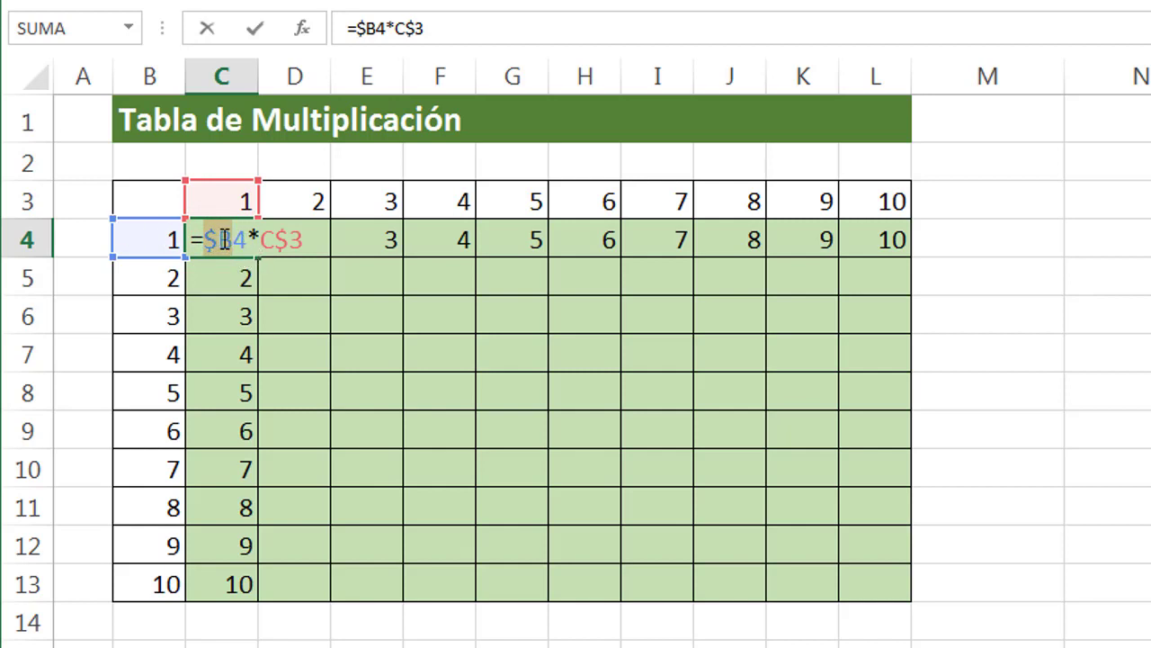
drag(233, 239, 243, 239)
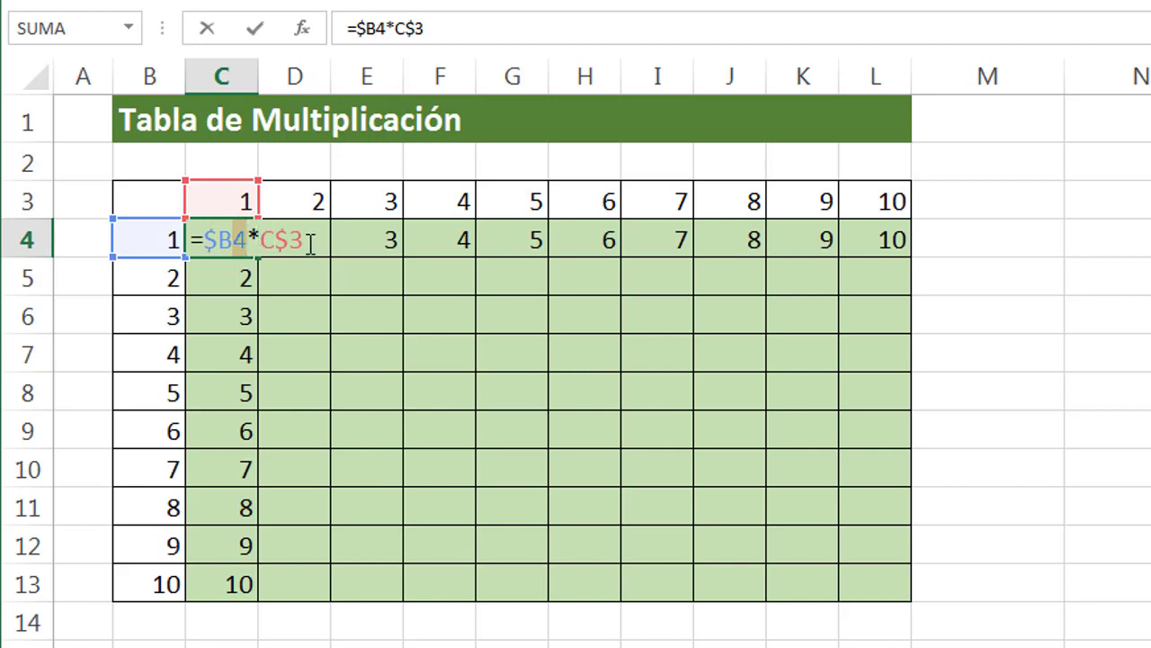
drag(262, 239, 276, 239)
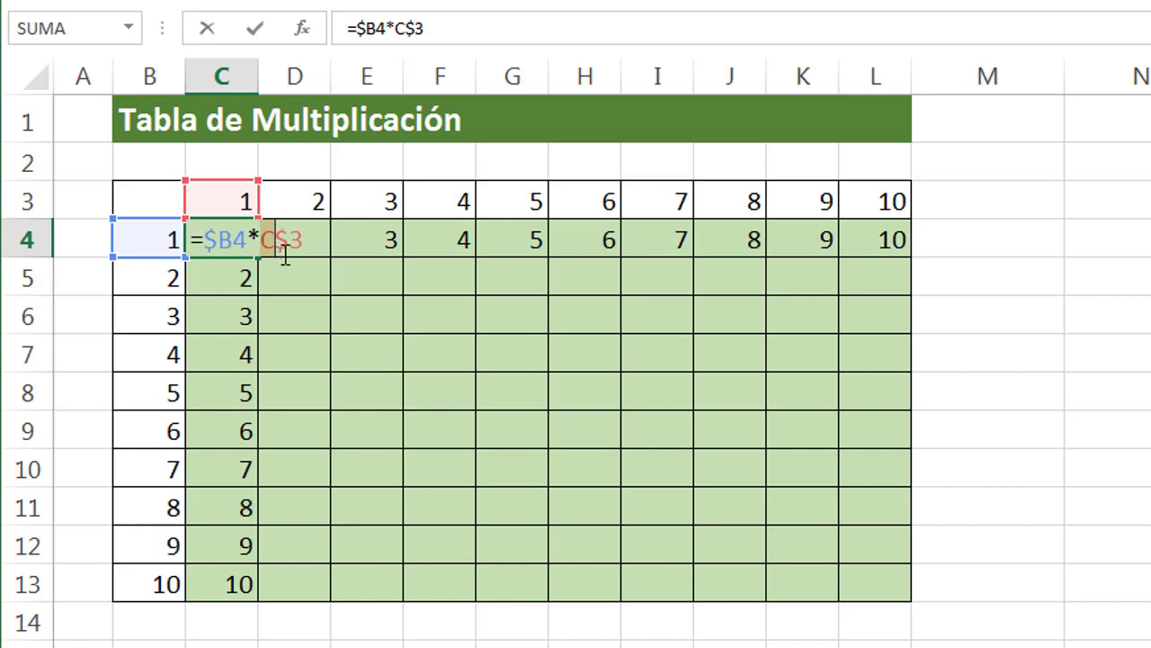
drag(277, 239, 305, 239)
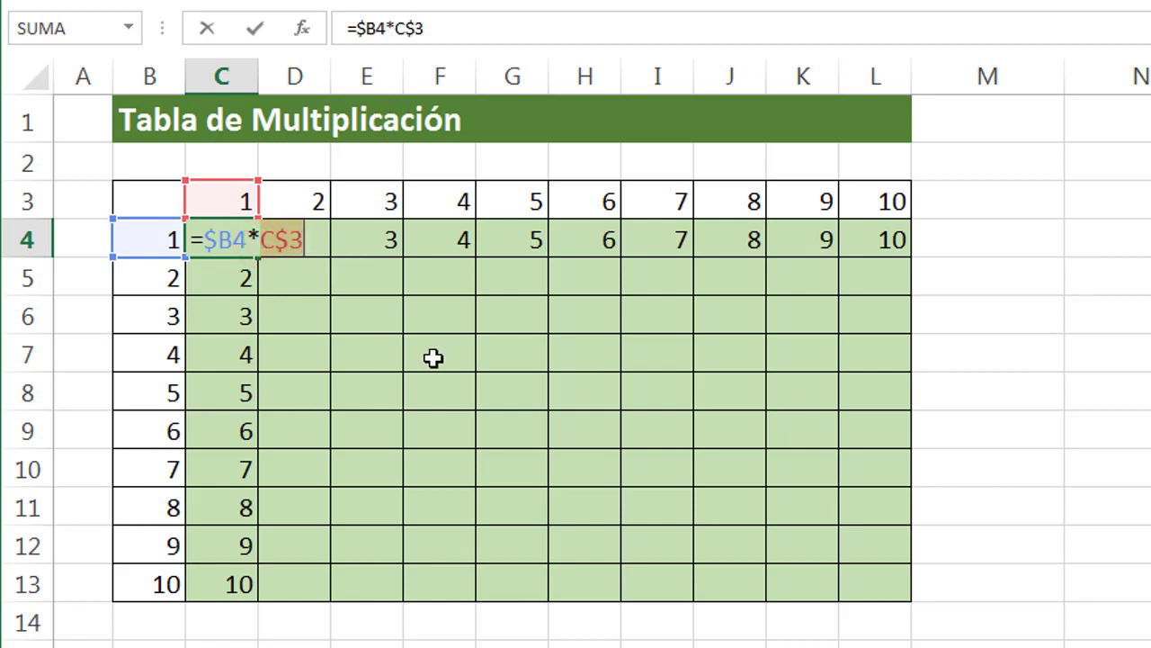
key(ctrl+Return)
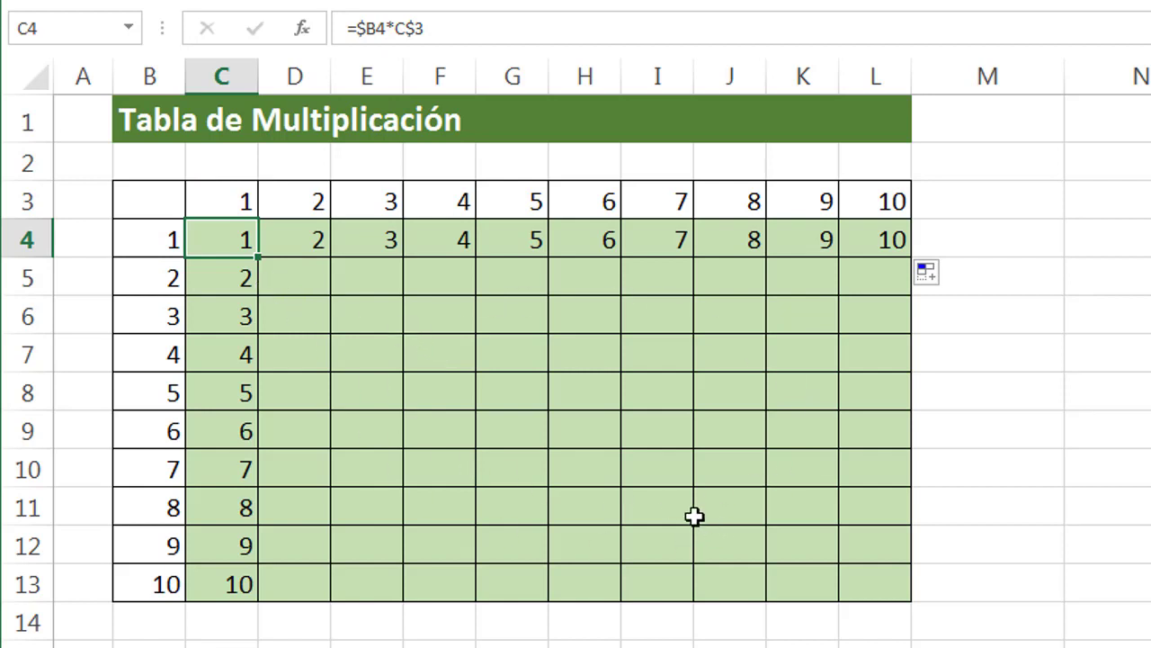
Fill the formulas in C4:L4 down through row 13 to complete the multiplication table.
drag(237, 235, 219, 579)
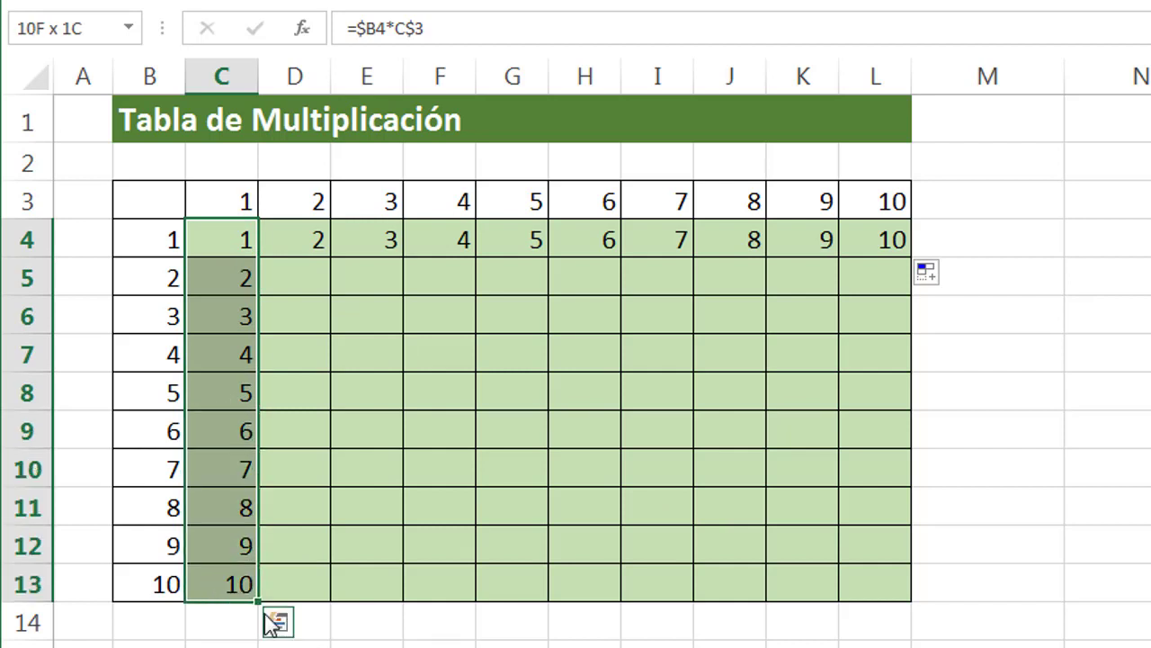
click(245, 239)
drag(297, 239, 869, 236)
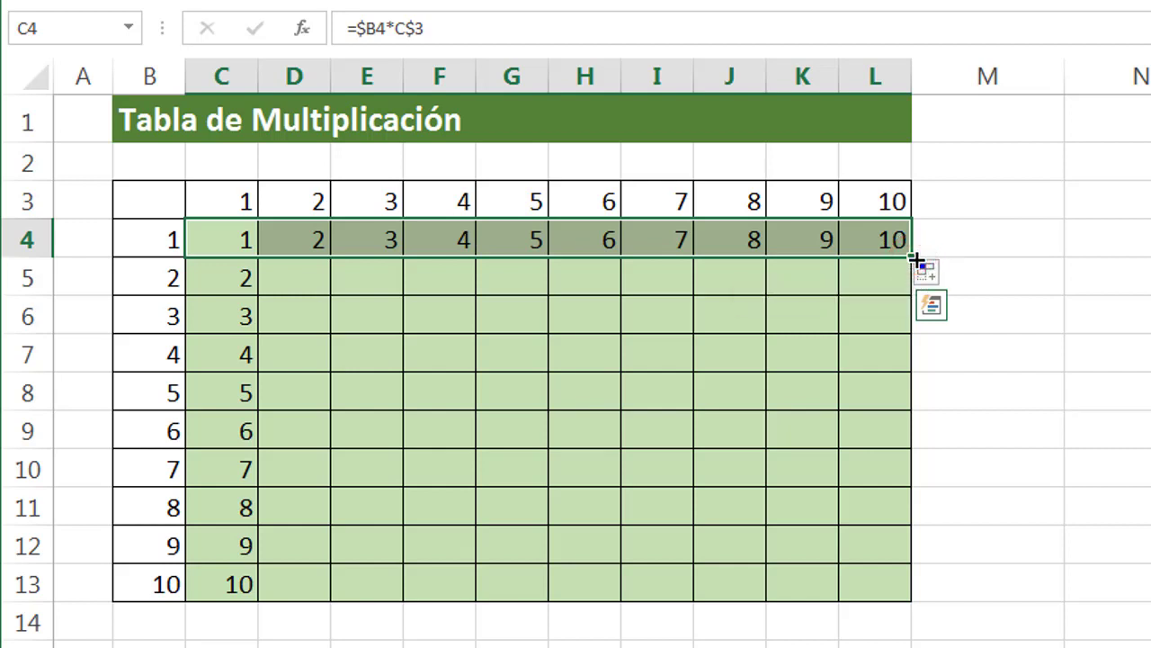
drag(914, 259, 868, 589)
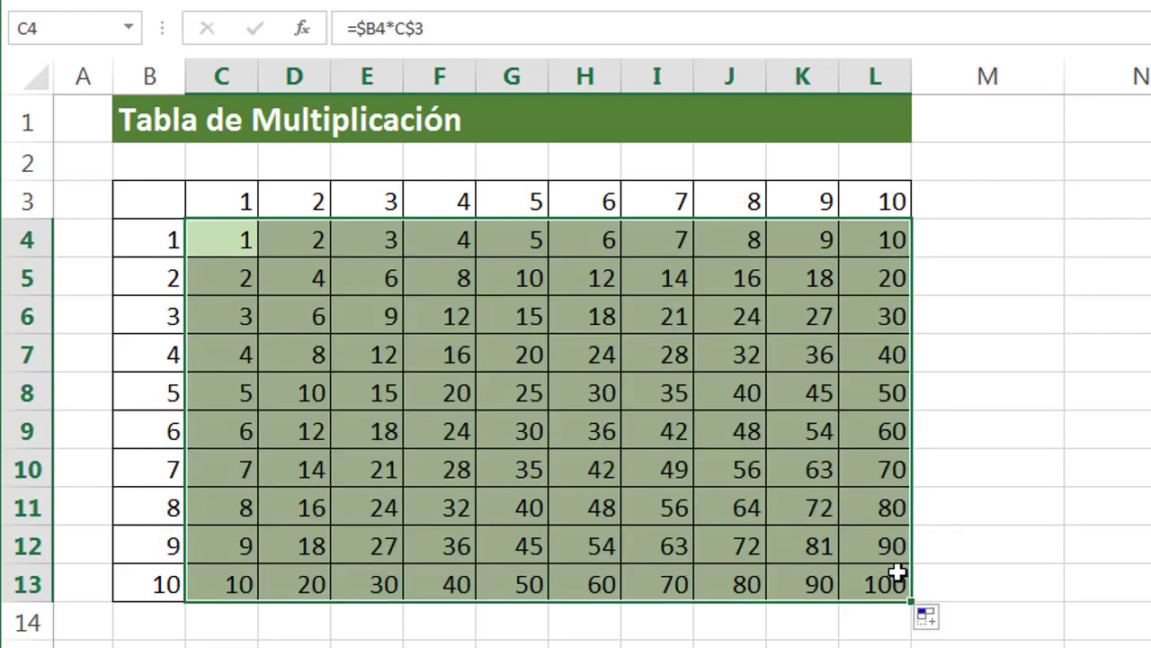
click(1014, 627)
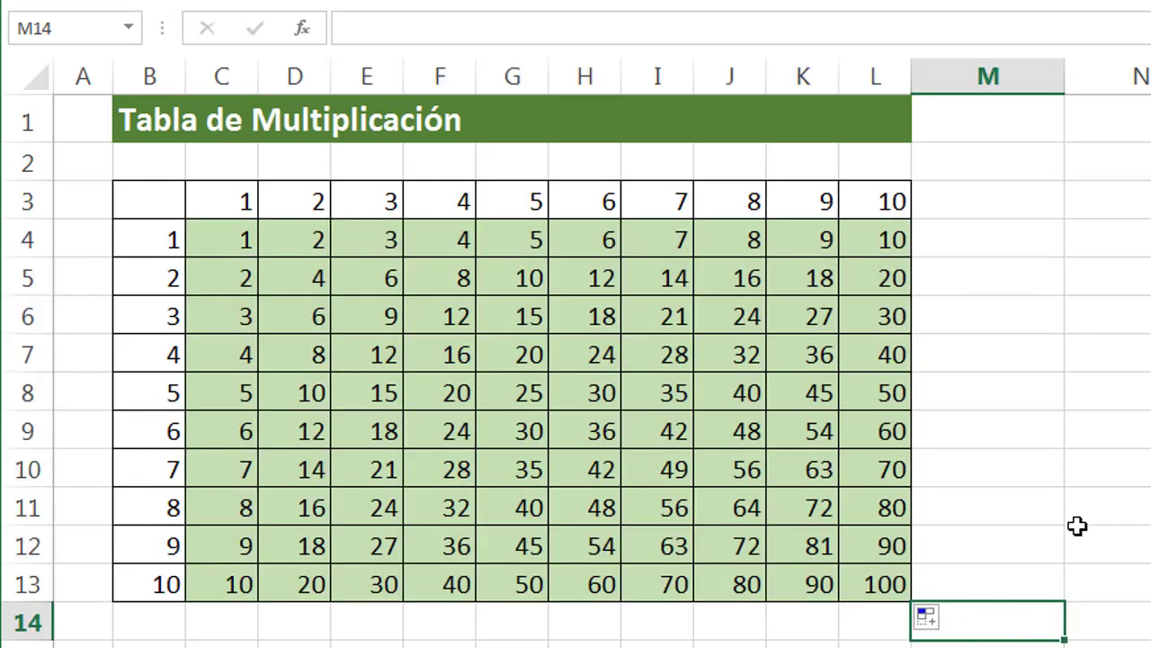